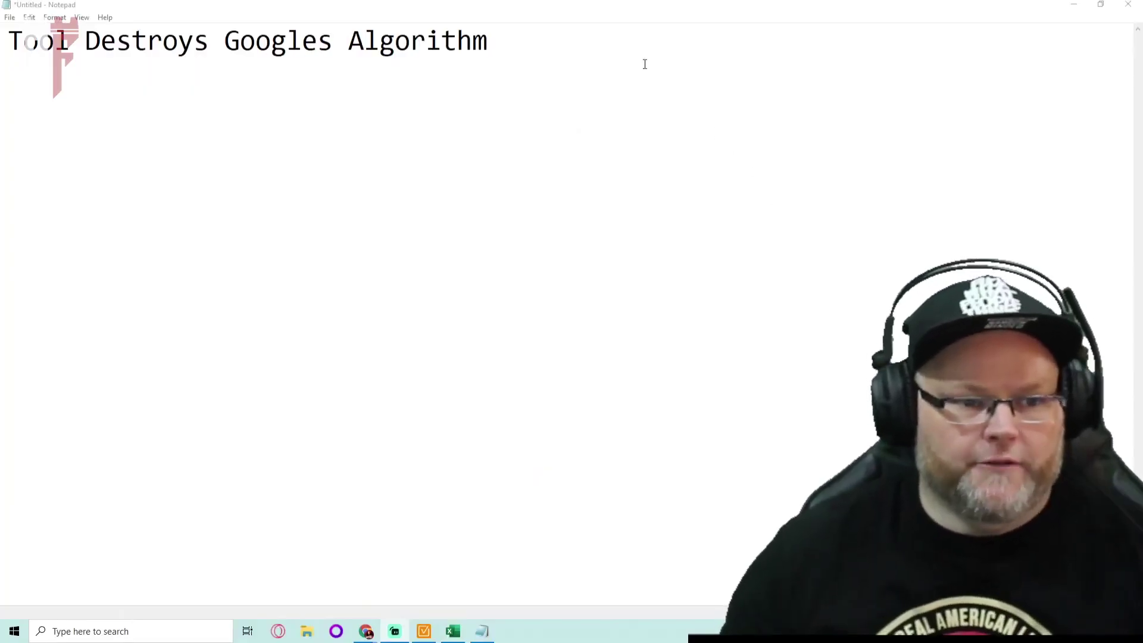
# Step: Type '#1 Your Brain' two lines below the 'Tool Destroys Googles Algorithm' title
pyautogui.click(645, 63)
pyautogui.press('Return')
pyautogui.press('Return')
pyautogui.write('#1 ')
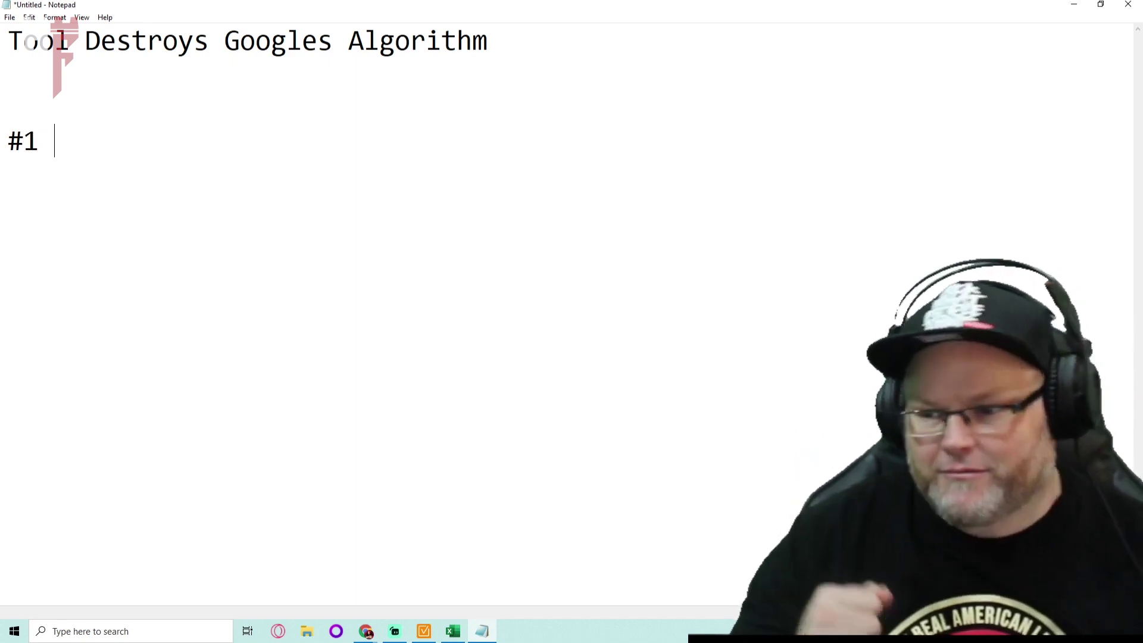
pyautogui.write('Your Brain')
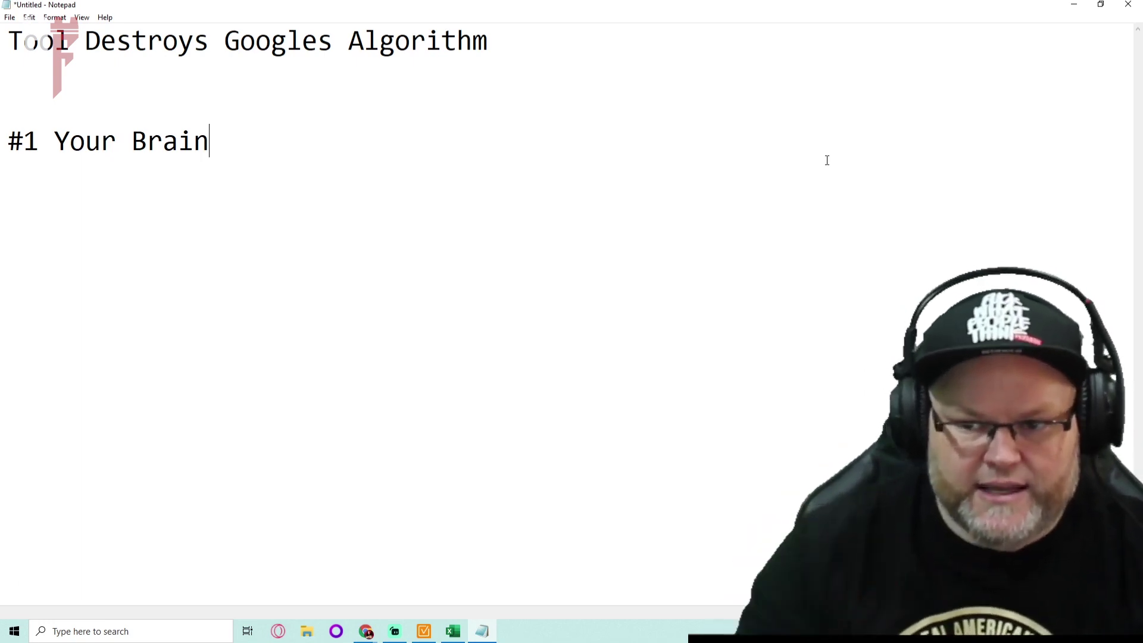
# Step: Add a '#2 Googel Insights' line under '#1 Your Brain' and select the misspelled 'Googel'
pyautogui.press('Return')
pyautogui.write('#')
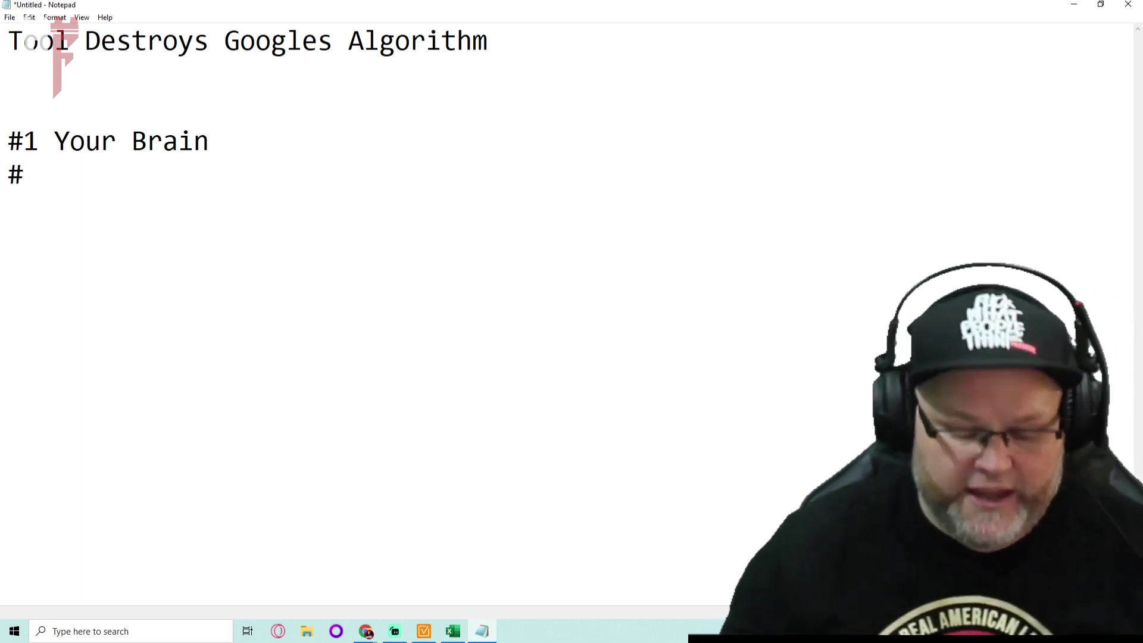
pyautogui.write(' Googel ')
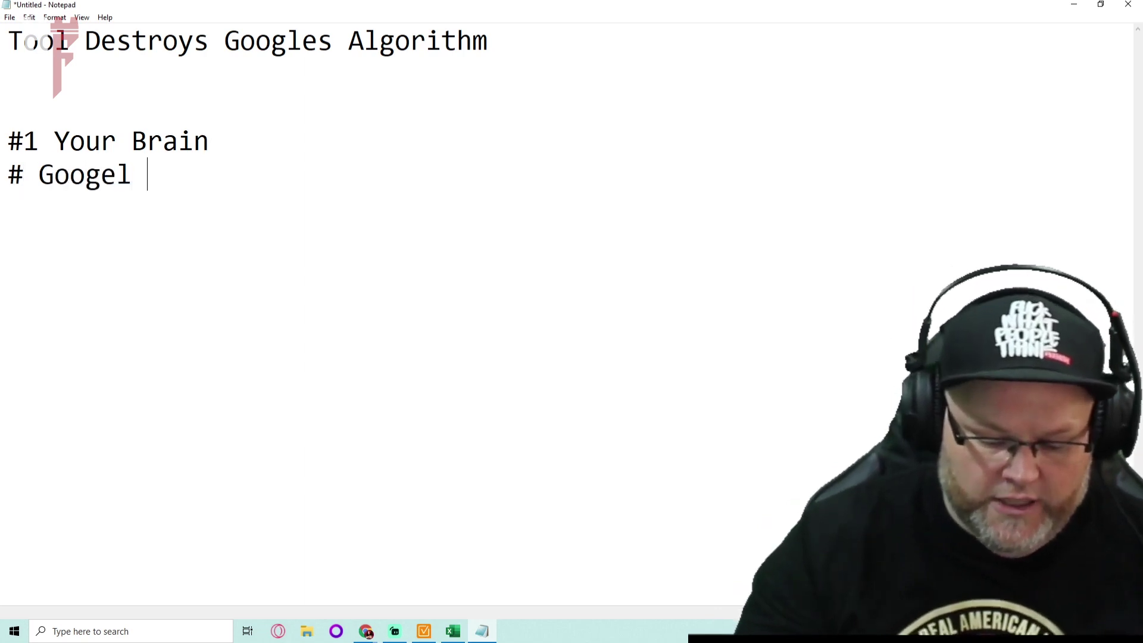
pyautogui.write('Insights')
pyautogui.press('Return')
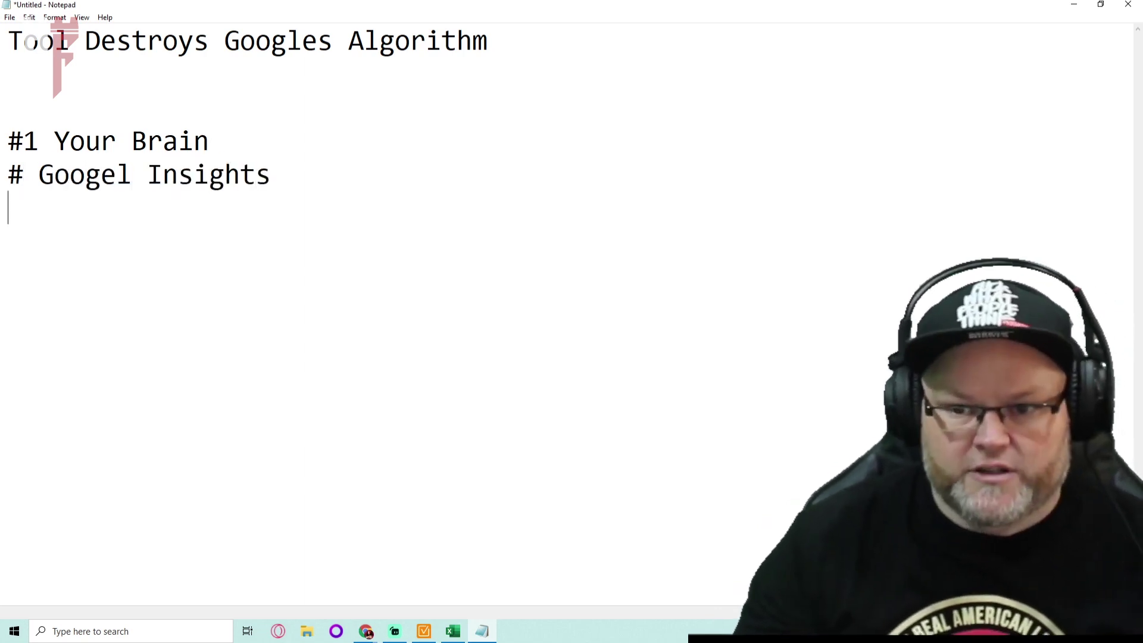
pyautogui.press('Up')
pyautogui.press('Right')
pyautogui.write('2')
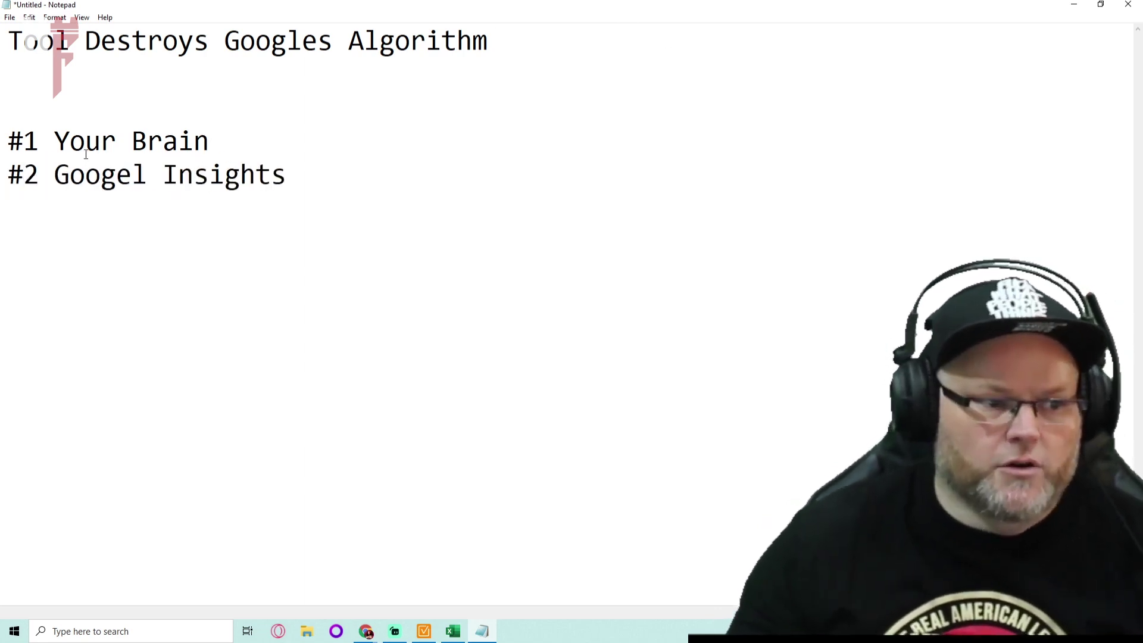
pyautogui.doubleClick(84, 174)
# Step: Replace the misspelling with 'Google' and minimise Notepad to the desktop
pyautogui.write('Google')
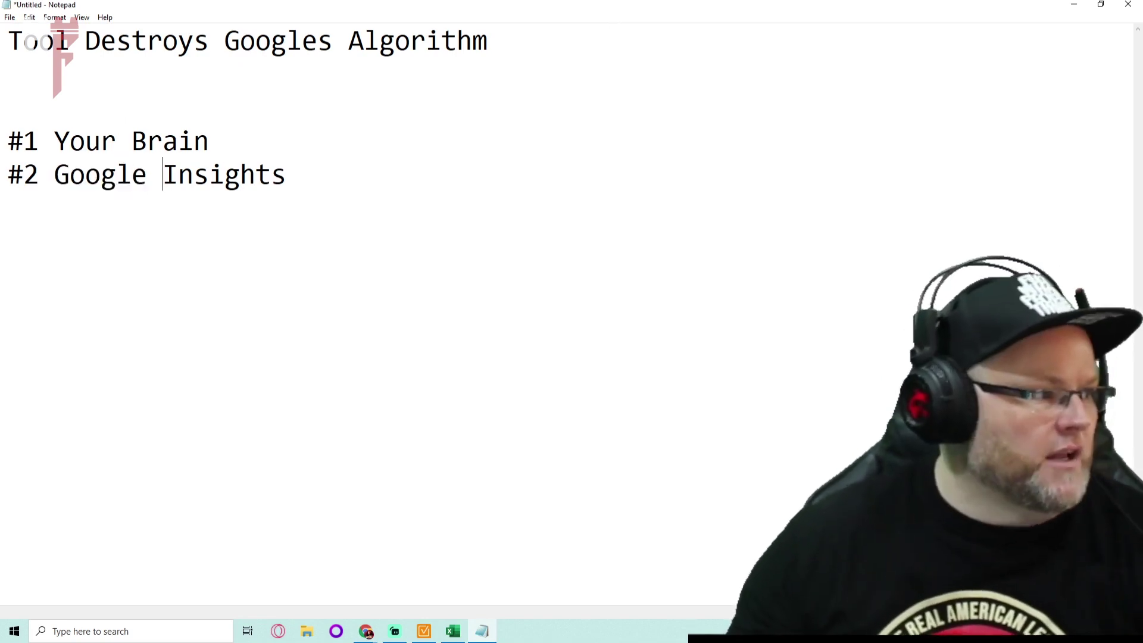
pyautogui.click(1073, 5)
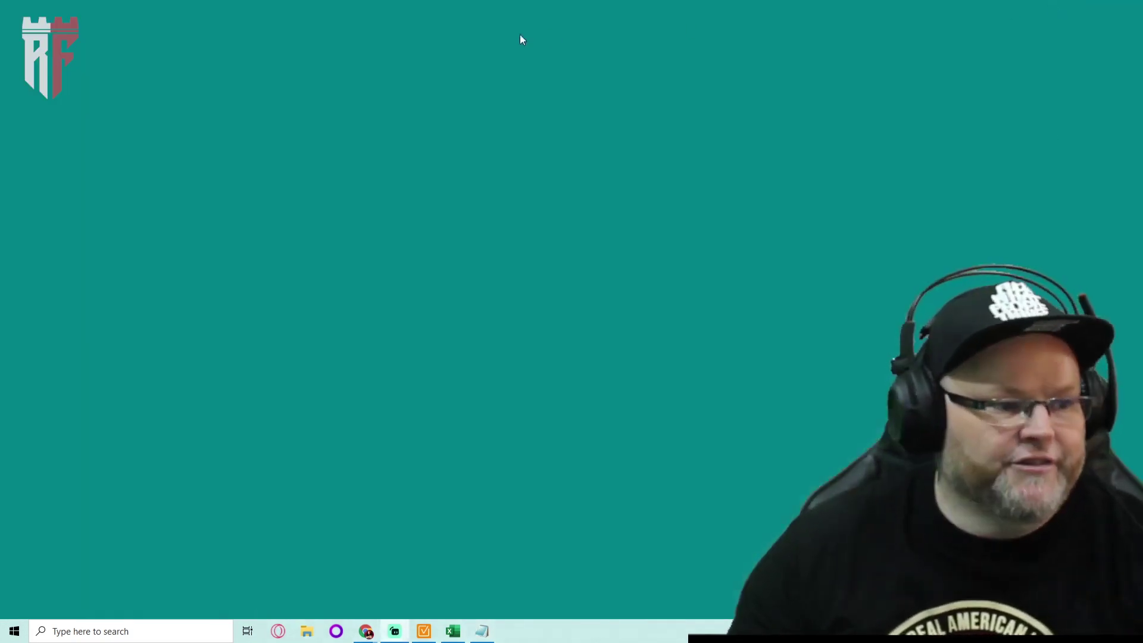
pyautogui.moveTo(359, 626)
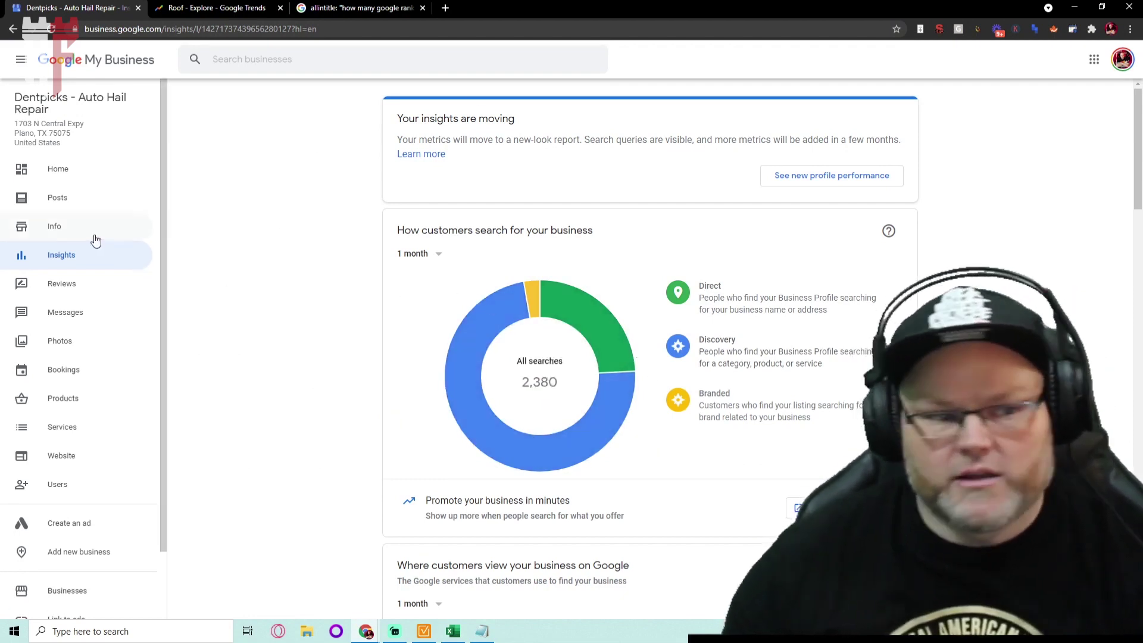
# Step: Scroll Insights to Directions requests and zoom the map to show Dallas, Plano and Richardson
pyautogui.scroll(-13, 660, 343)
pyautogui.scroll(-4, 661, 345)
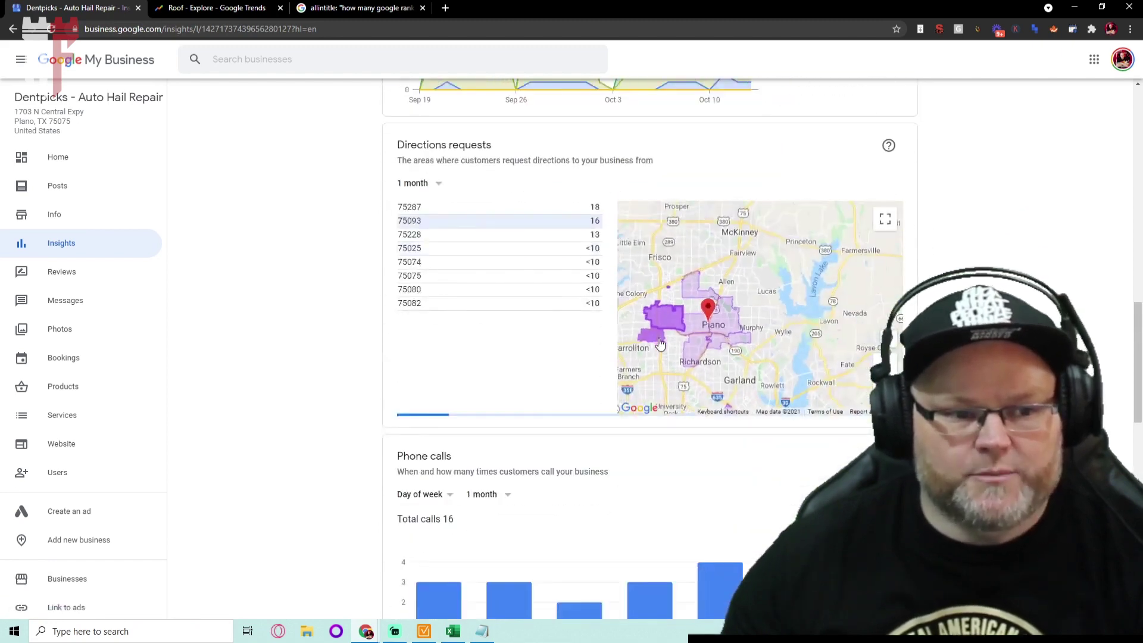
pyautogui.scroll(3, 649, 349)
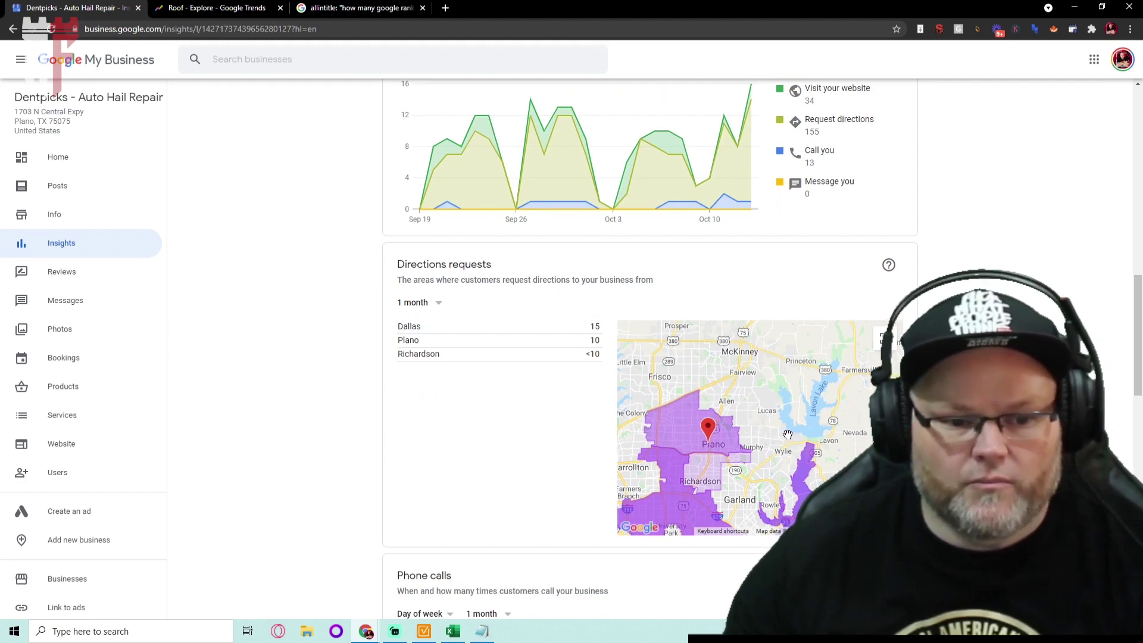
pyautogui.scroll(-1, 755, 446)
pyautogui.moveTo(755, 445); pyautogui.dragTo(757, 406)
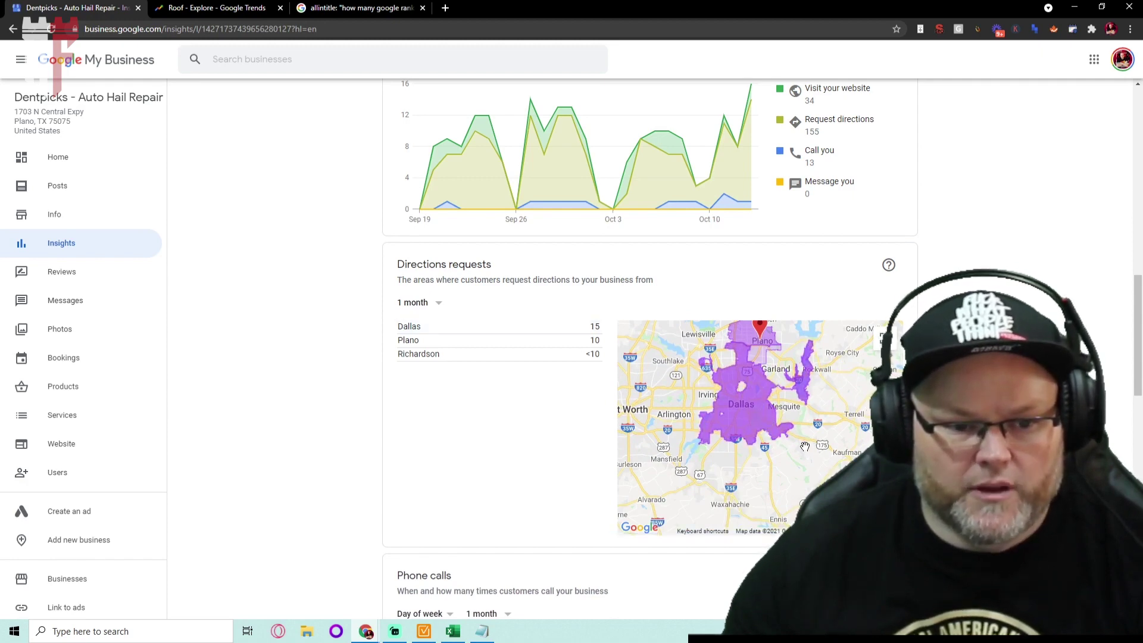
pyautogui.scroll(1, 804, 446)
pyautogui.scroll(1, 763, 458)
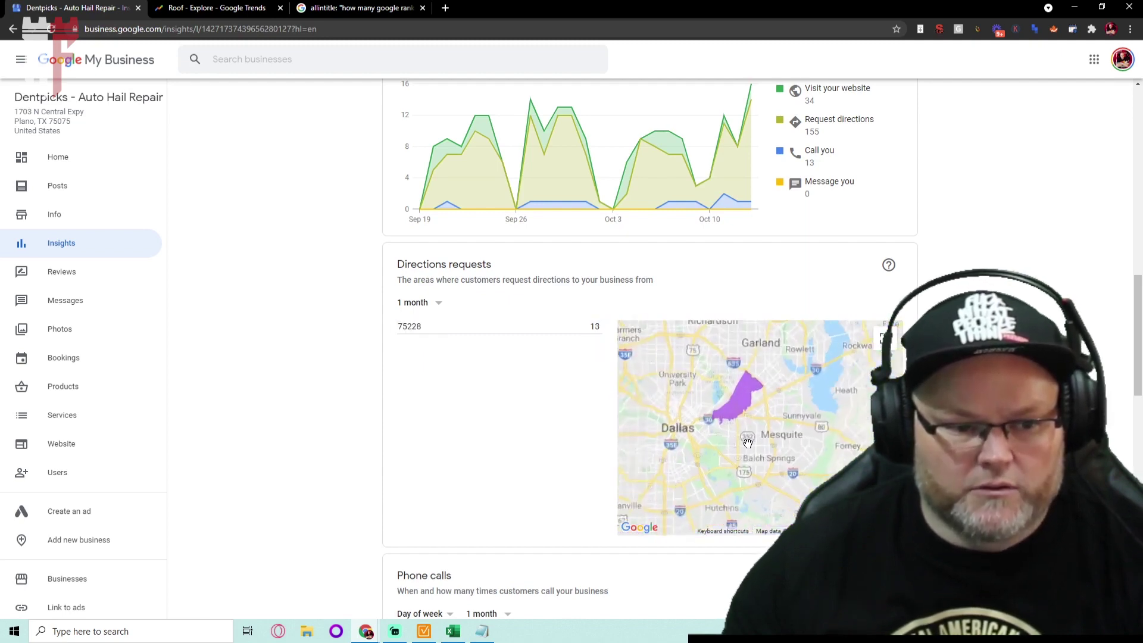
pyautogui.scroll(-2, 744, 432)
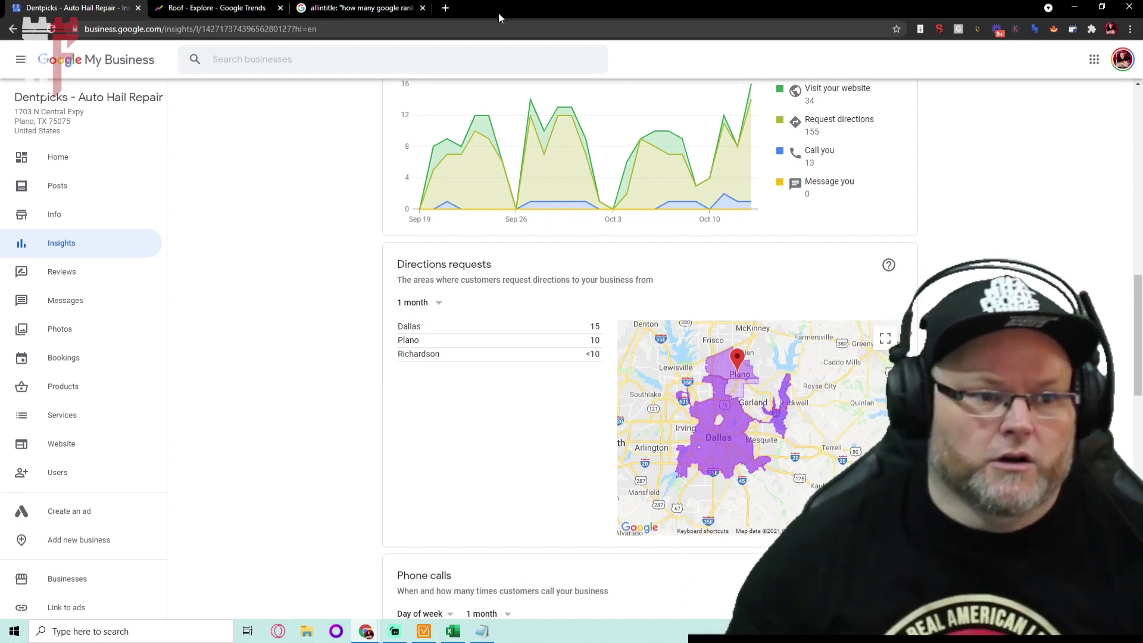
# Step: Go to the Google homepage in a new browser tab
pyautogui.click(447, 7)
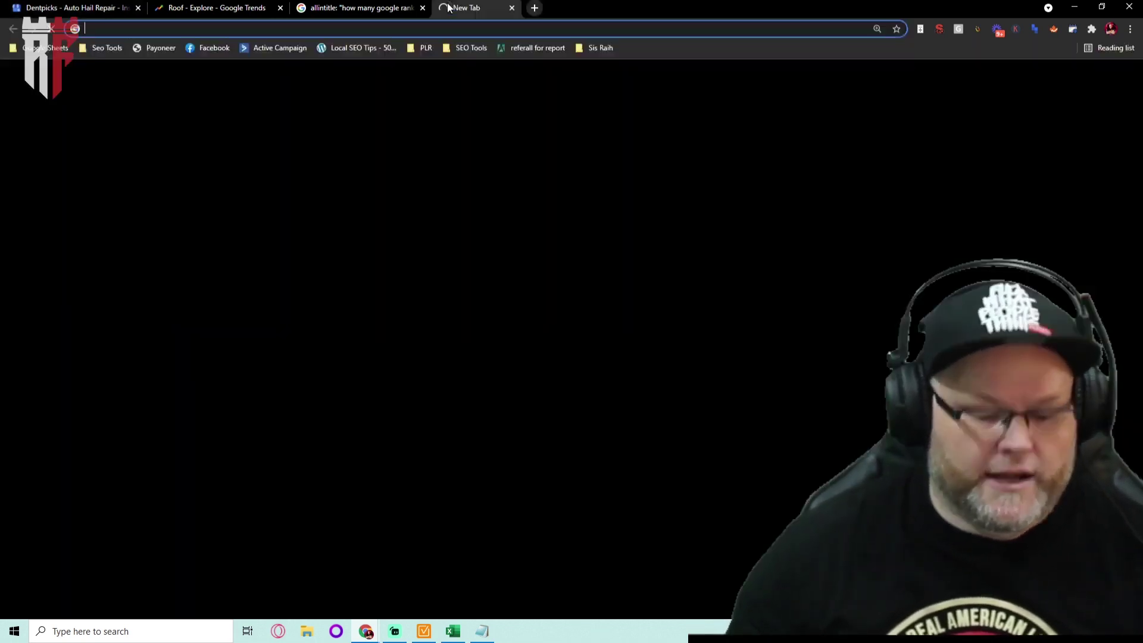
pyautogui.write('google.com')
pyautogui.press('Return')
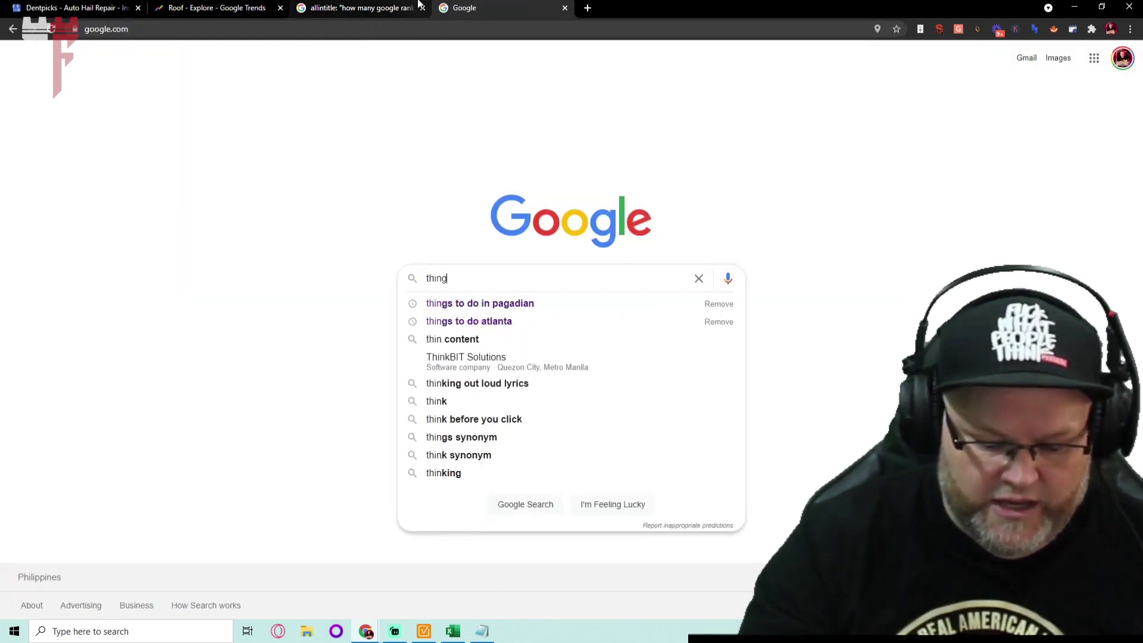
# Step: Search 'things to do garland' and open the 'More things to do' page
pyautogui.write('o gar')
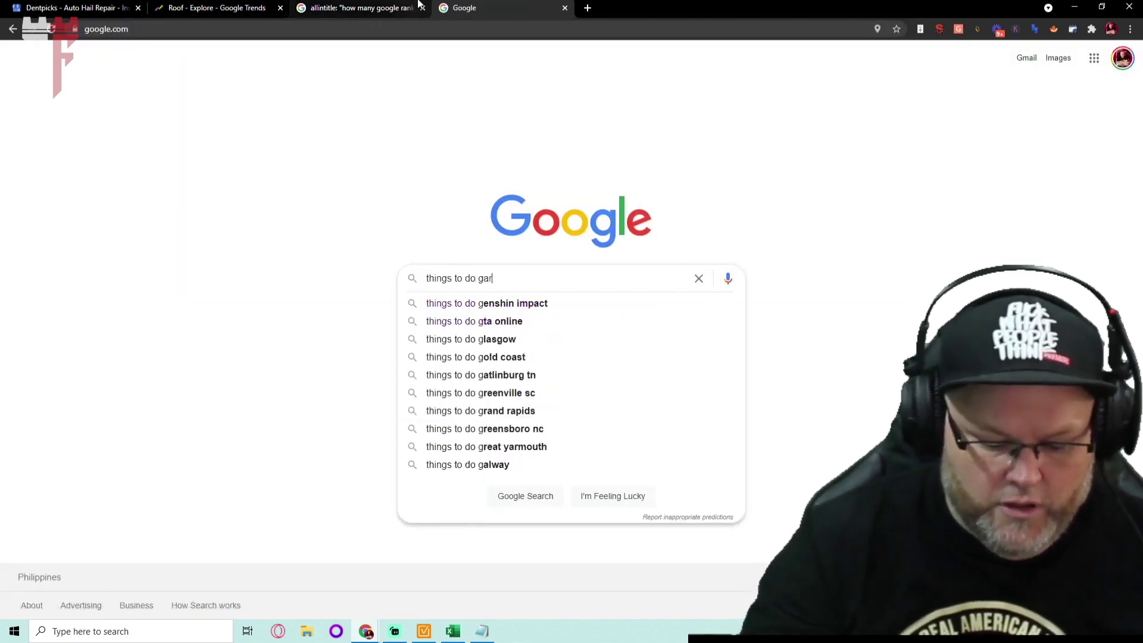
pyautogui.press('BackSpace')
pyautogui.write('rland')
pyautogui.press('Return')
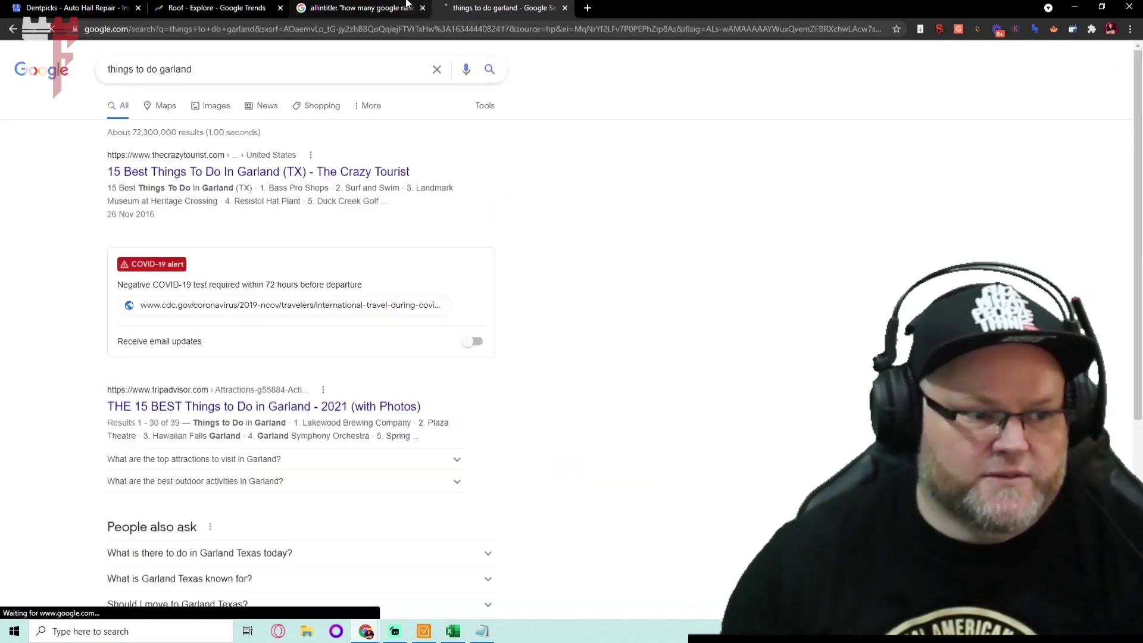
pyautogui.scroll(-8, 256, 268)
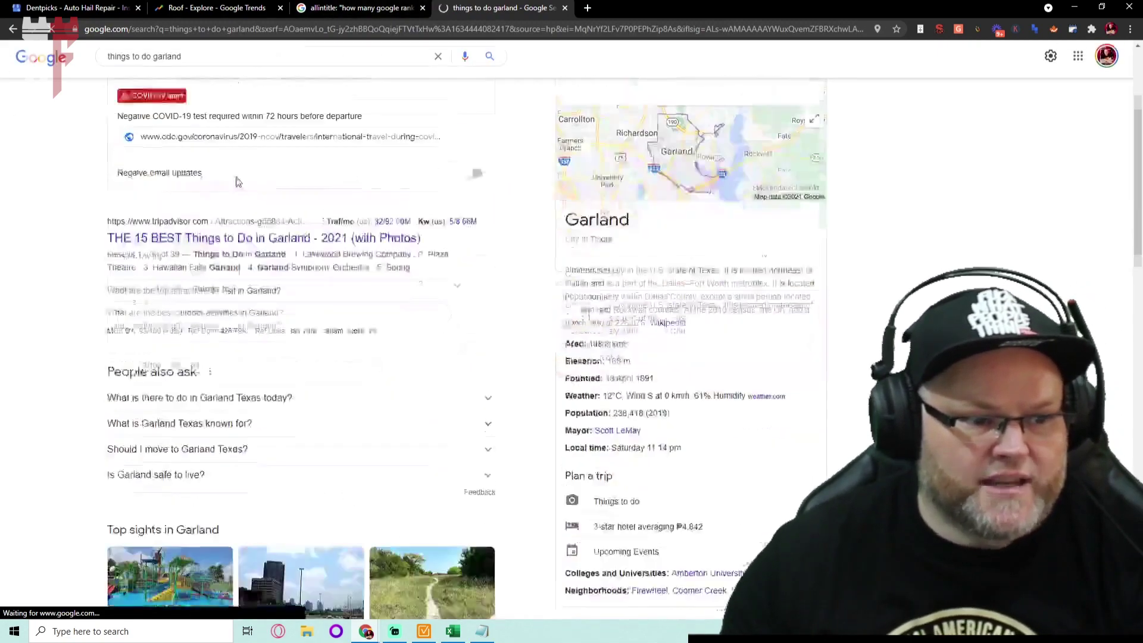
pyautogui.click(293, 386)
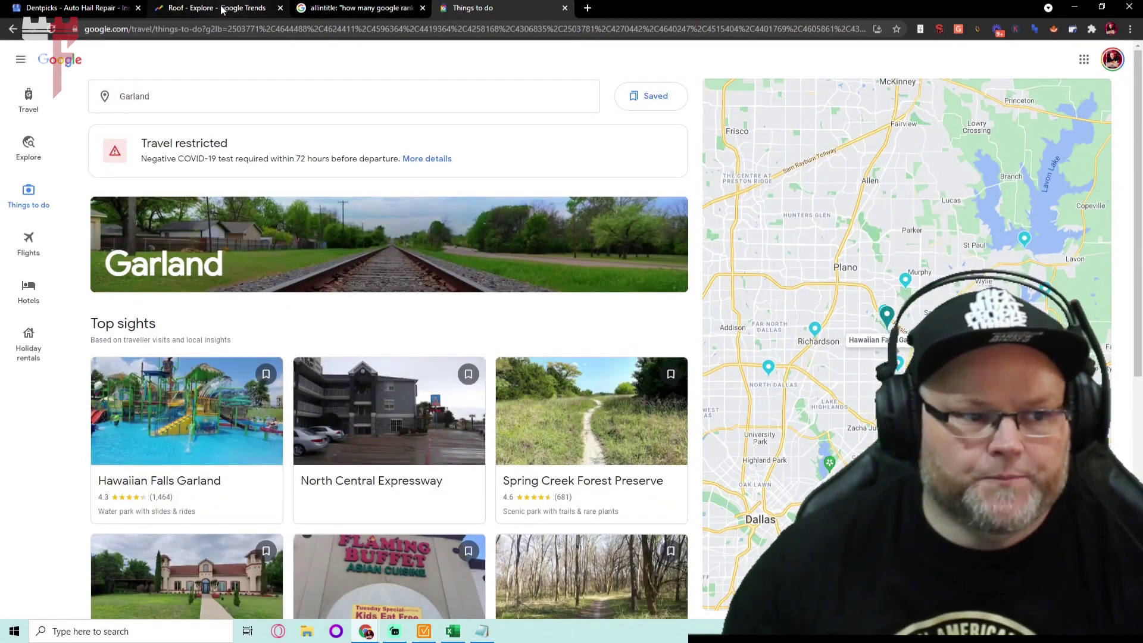
# Step: In Notepad, type '#Google Trends' below '#2 Google Insights', then minimise the window
pyautogui.hotkey('alt', 'Tab')
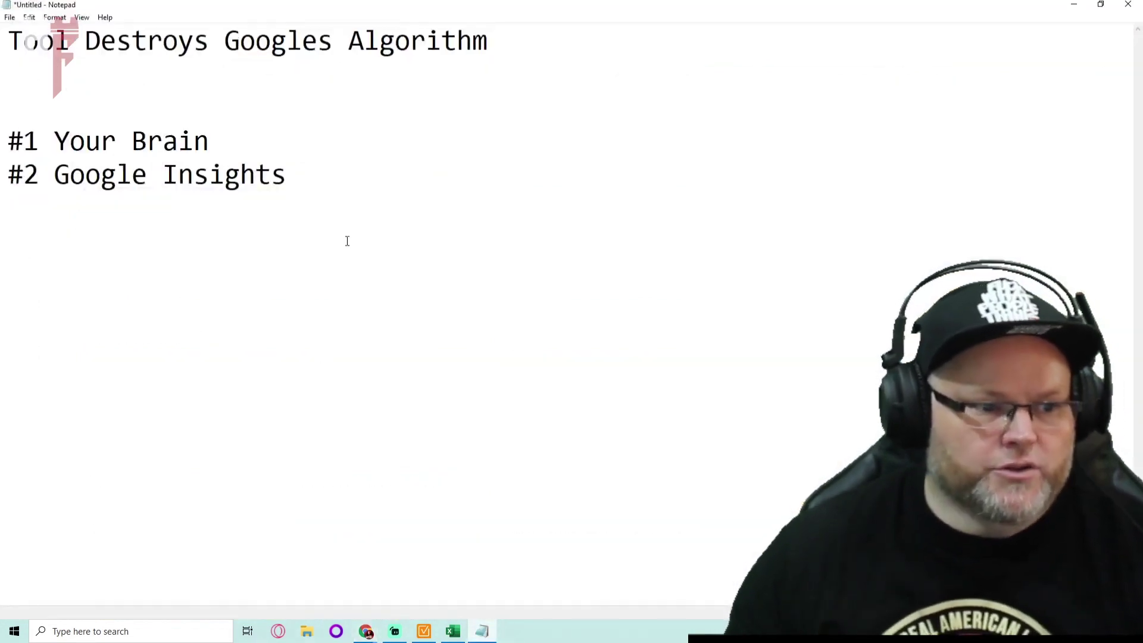
pyautogui.press('Return')
pyautogui.write('#Google Trent')
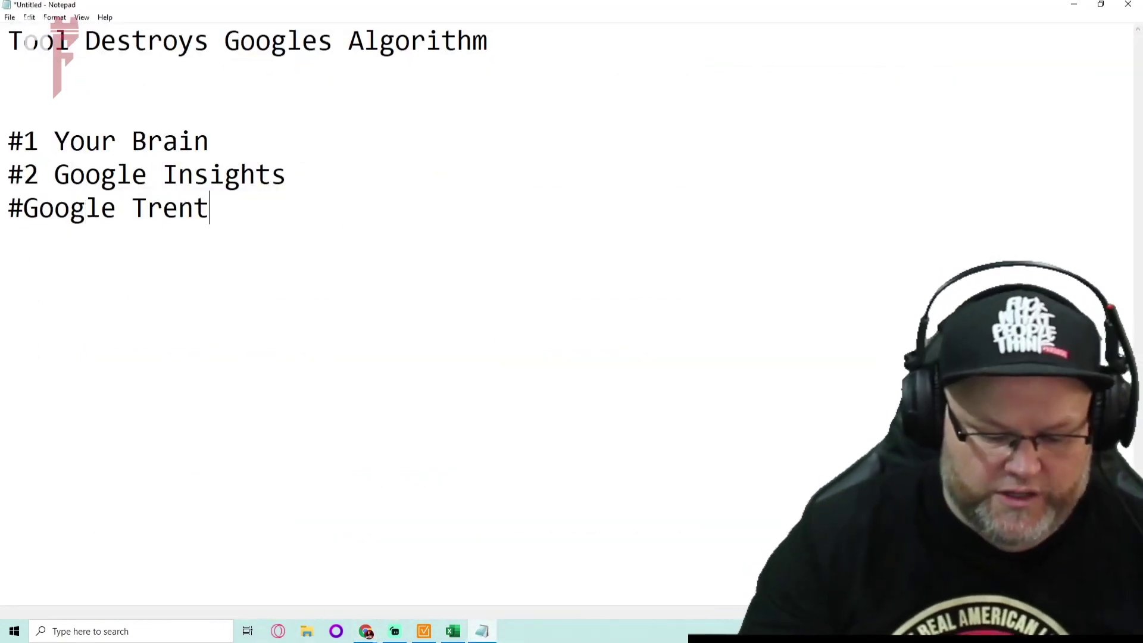
pyautogui.press('BackSpace')
pyautogui.write('ds')
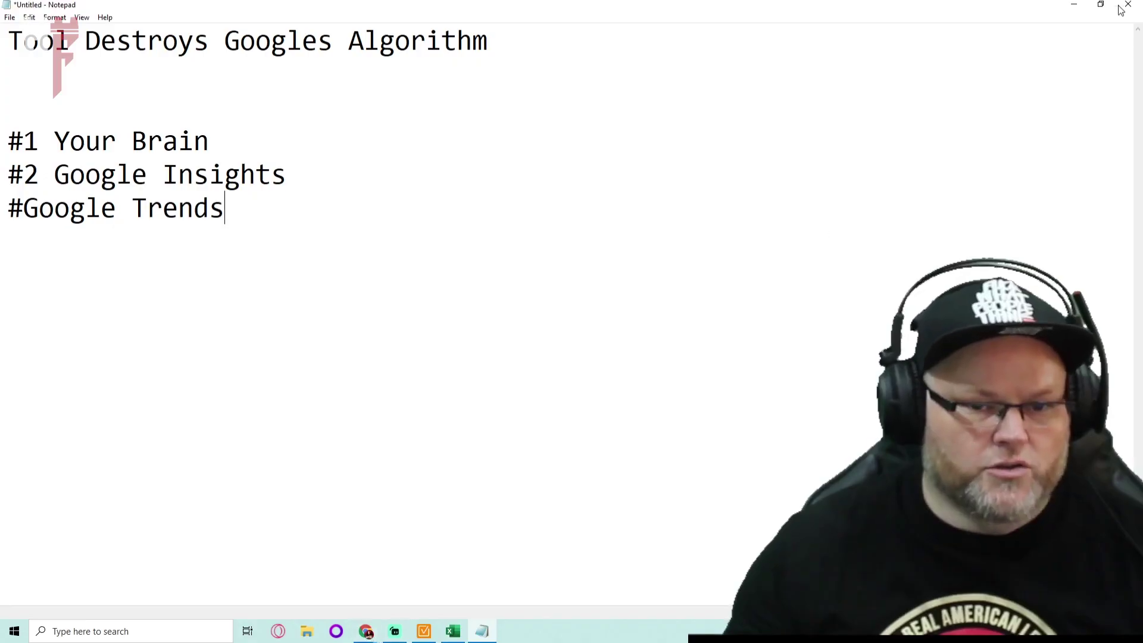
pyautogui.click(1074, 5)
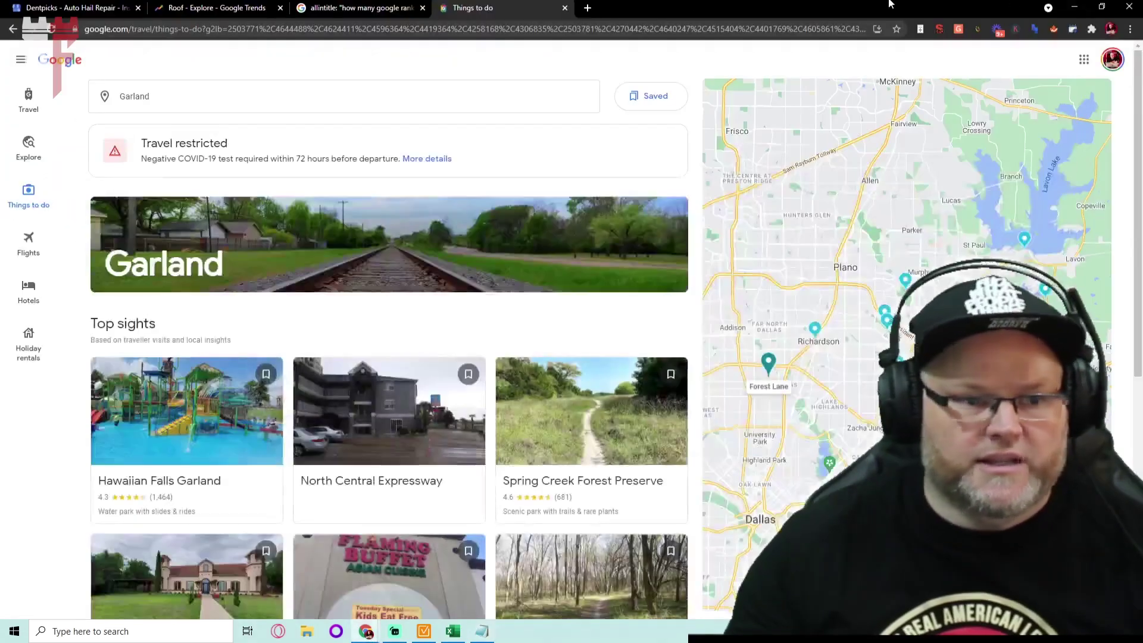
# Step: Return to the Roof Trends tab and go back two pages to the roofing results
pyautogui.click(200, 6)
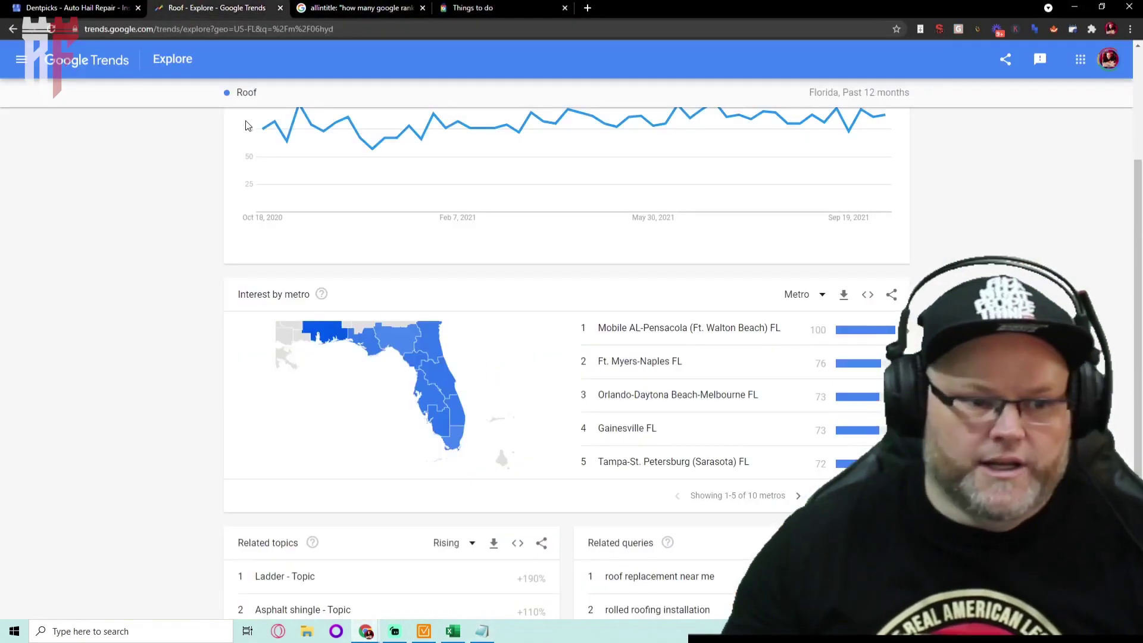
pyautogui.click(11, 29)
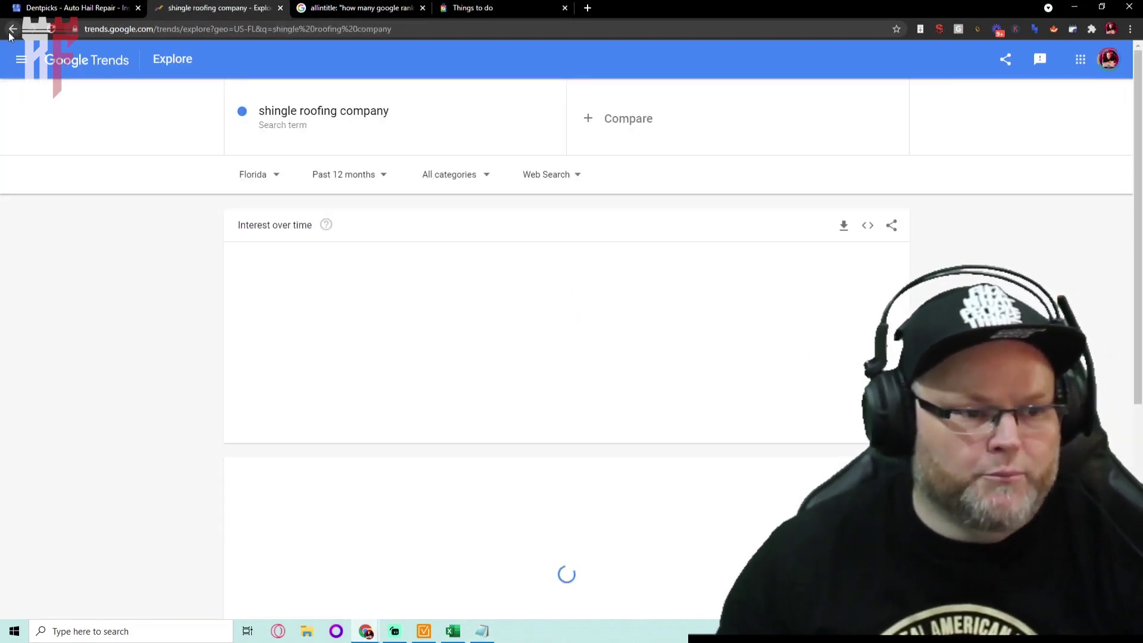
pyautogui.click(12, 30)
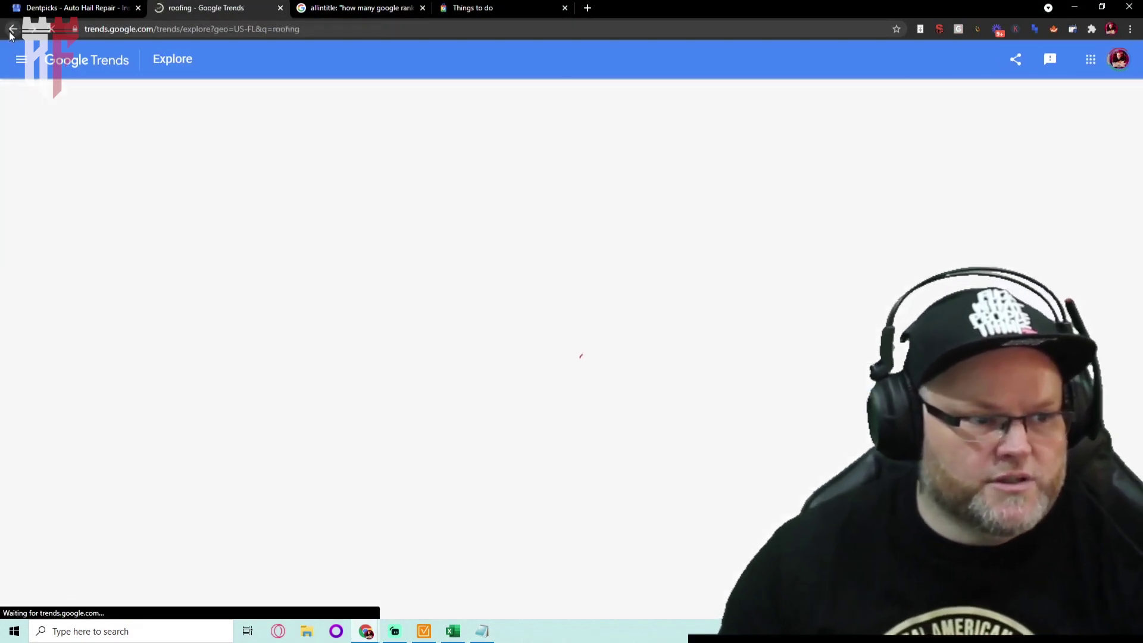
# Step: Search Google Trends for 'emergency tree removal' and scroll its sparse results
pyautogui.click(317, 121)
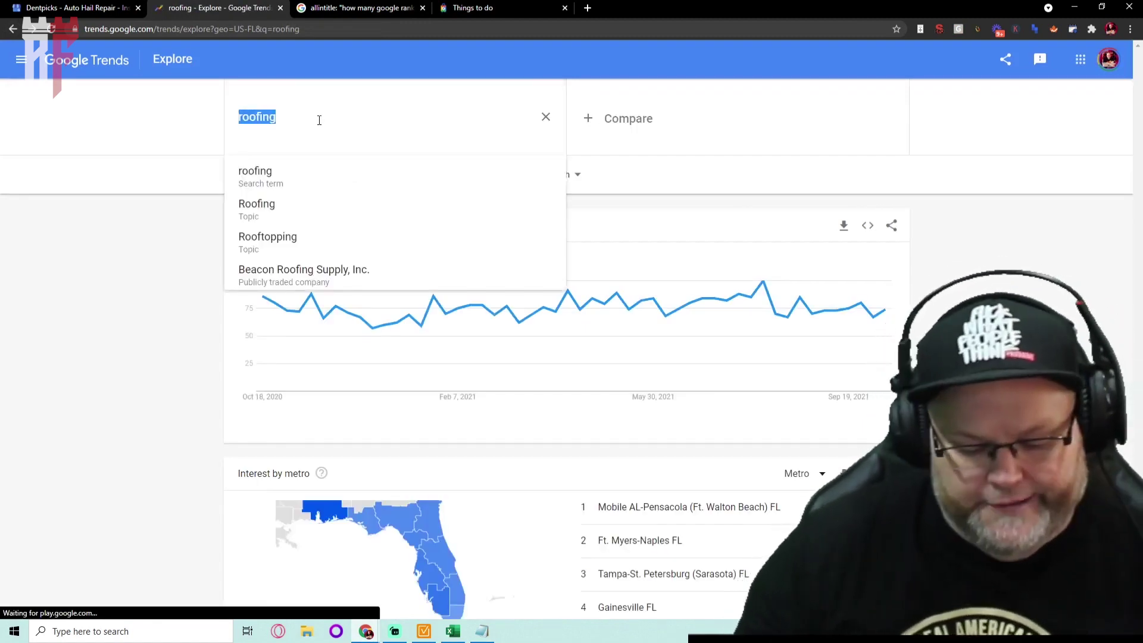
pyautogui.write('emergency tree removal')
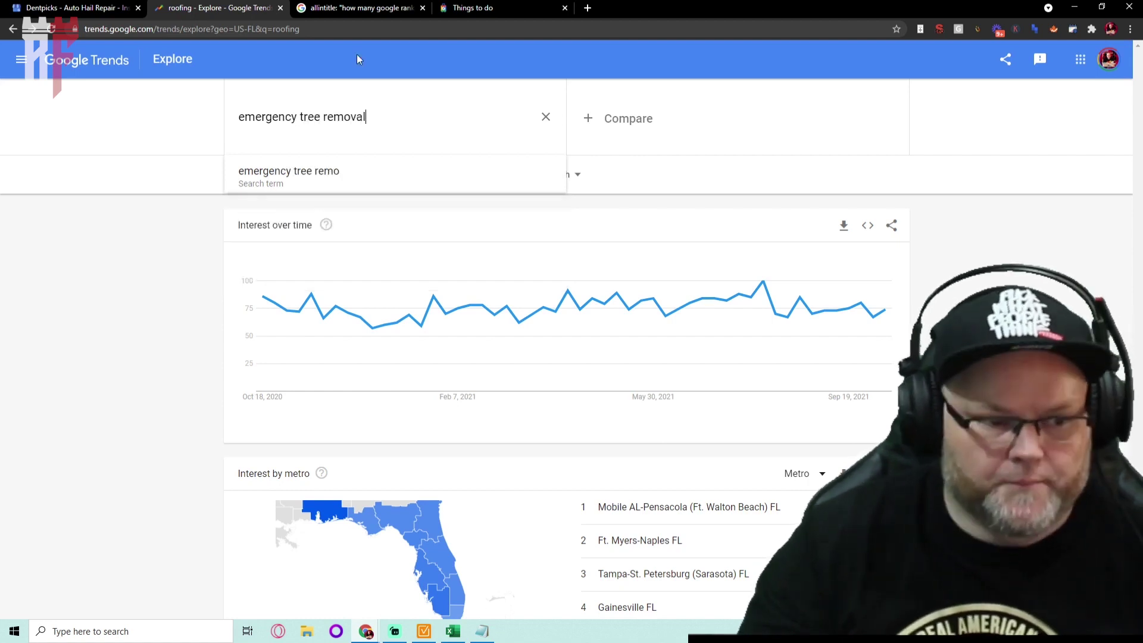
pyautogui.press('Return')
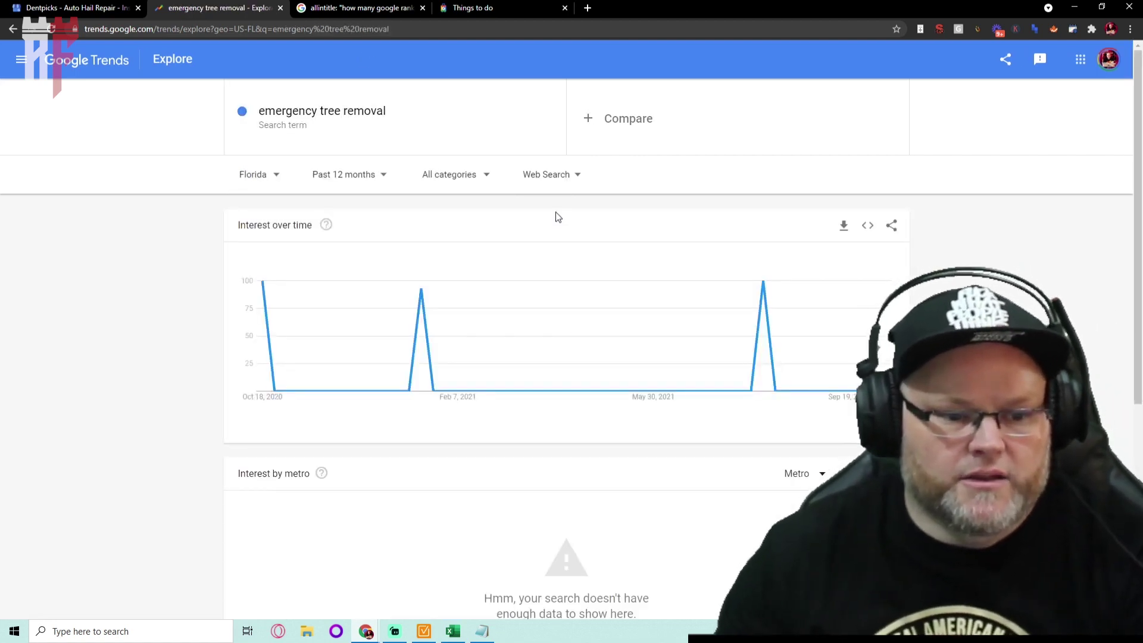
pyautogui.scroll(-5, 554, 217)
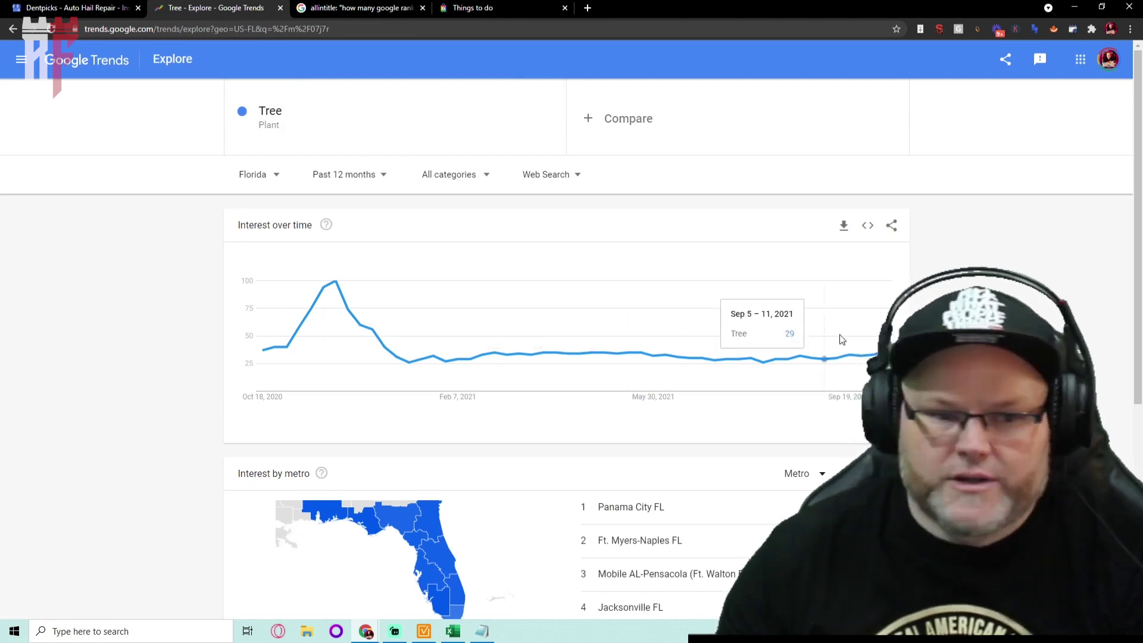
# Step: Replace the Tree search term with 'roofing' and run the search
pyautogui.click(323, 114)
pyautogui.write('roofer')
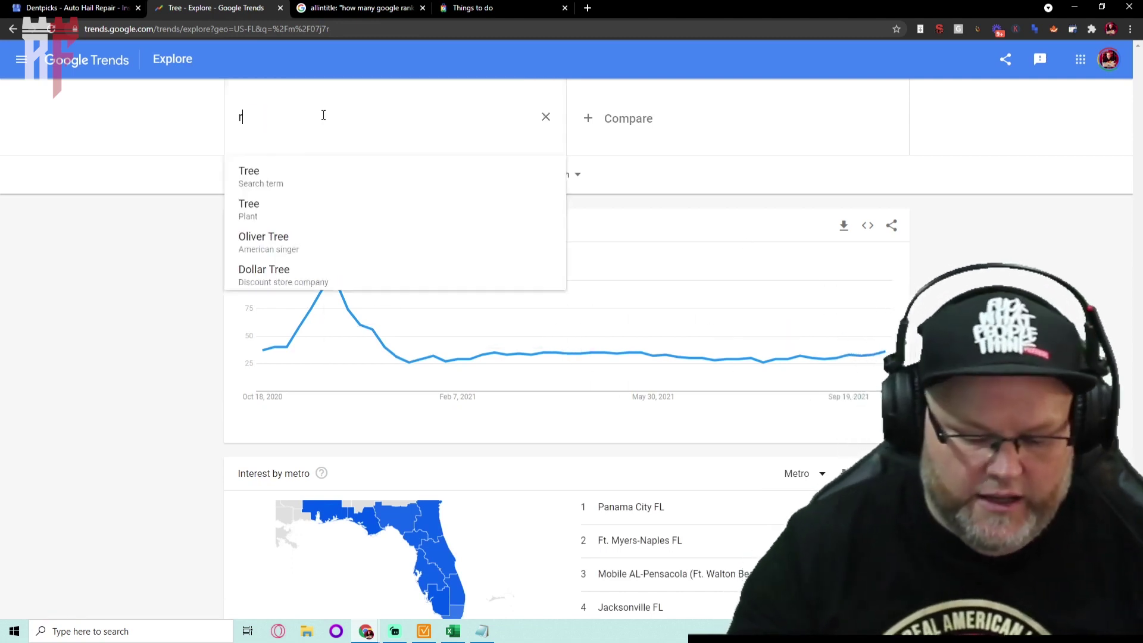
pyautogui.press('BackSpace')
pyautogui.press('BackSpace')
pyautogui.write('ing')
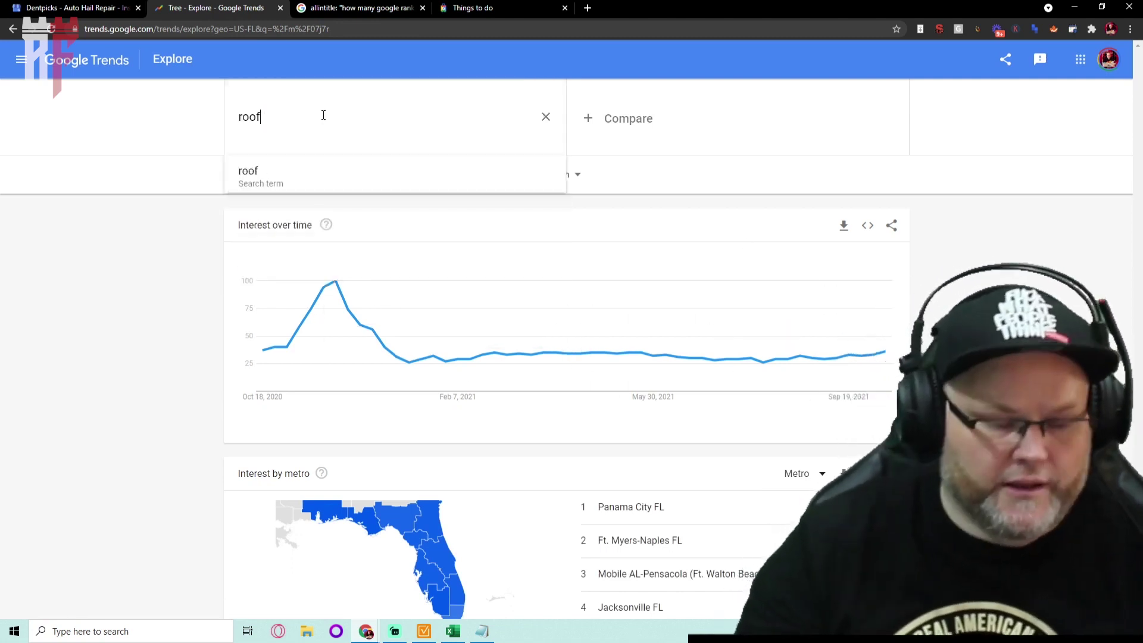
pyautogui.press('Return')
# Step: Open the 'Asphalt shingle' related topic to view its Florida metro interest
pyautogui.scroll(-3, 583, 334)
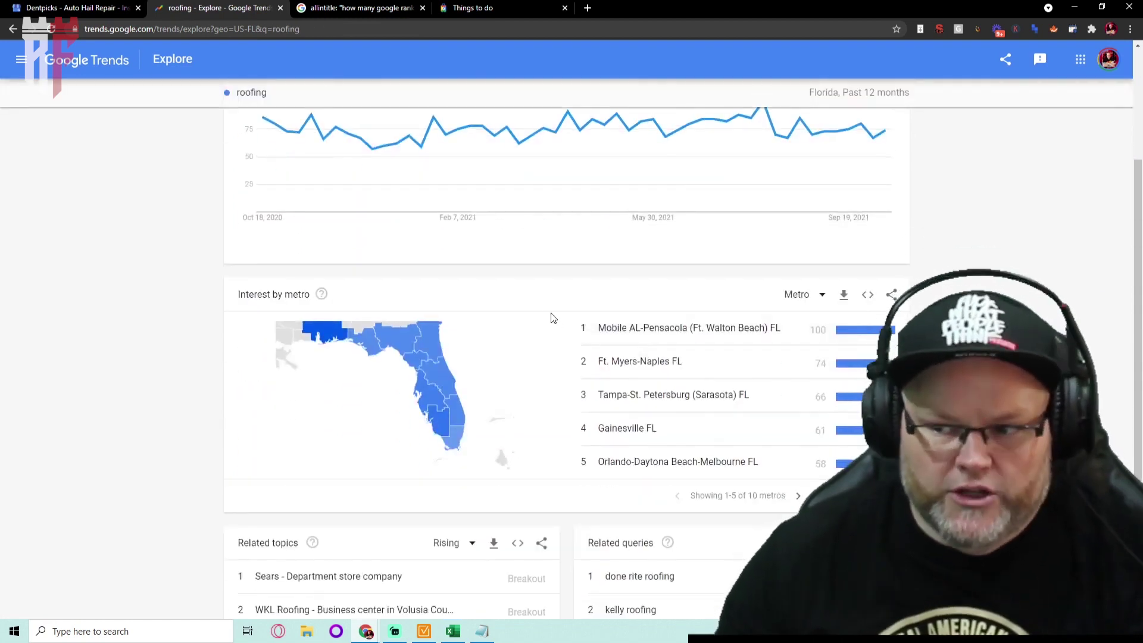
pyautogui.scroll(-3, 544, 314)
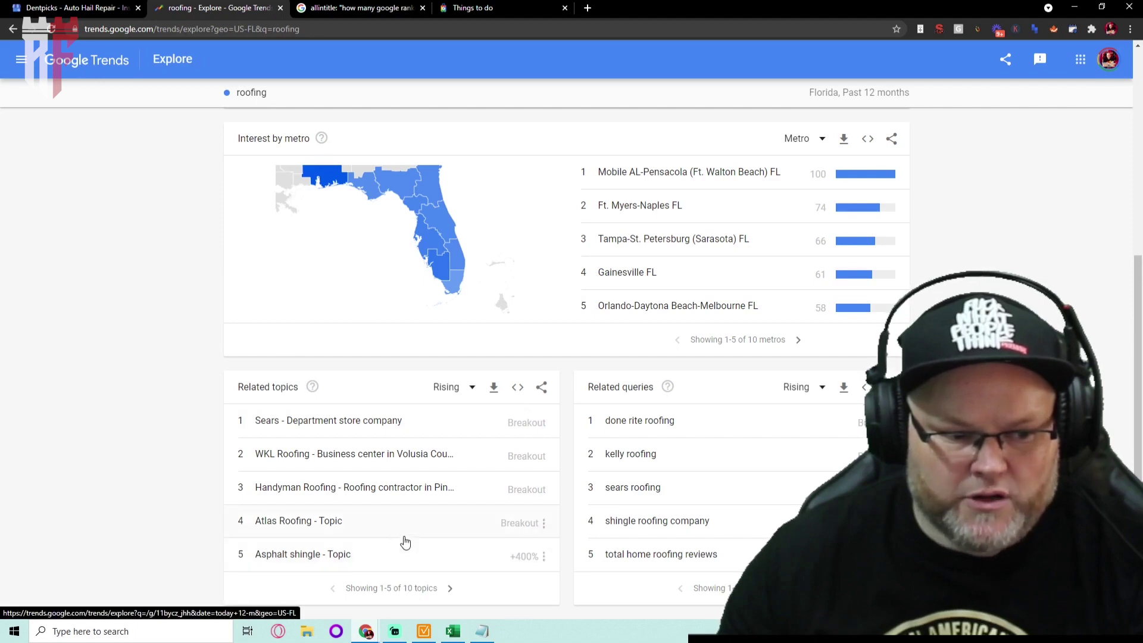
pyautogui.click(306, 558)
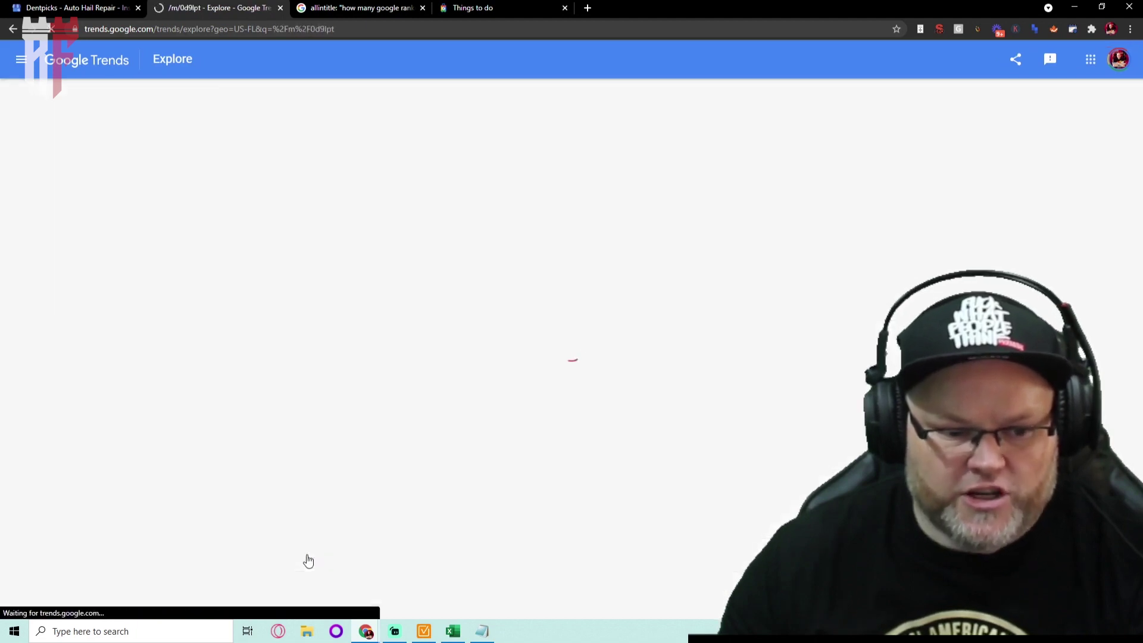
pyautogui.scroll(-3, 416, 524)
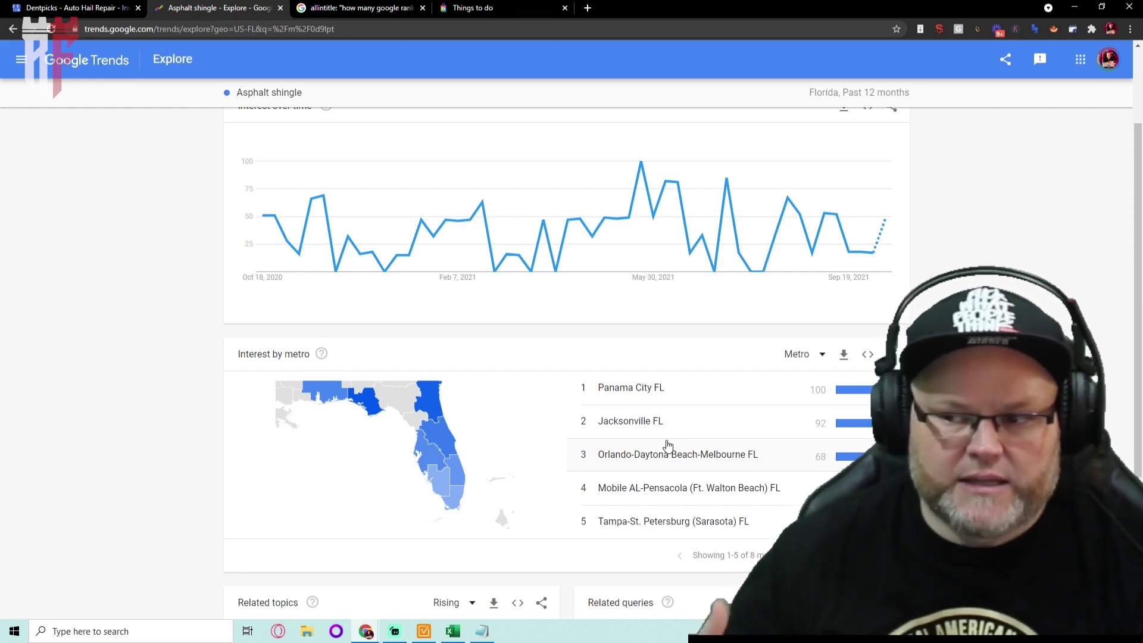
pyautogui.click(667, 447)
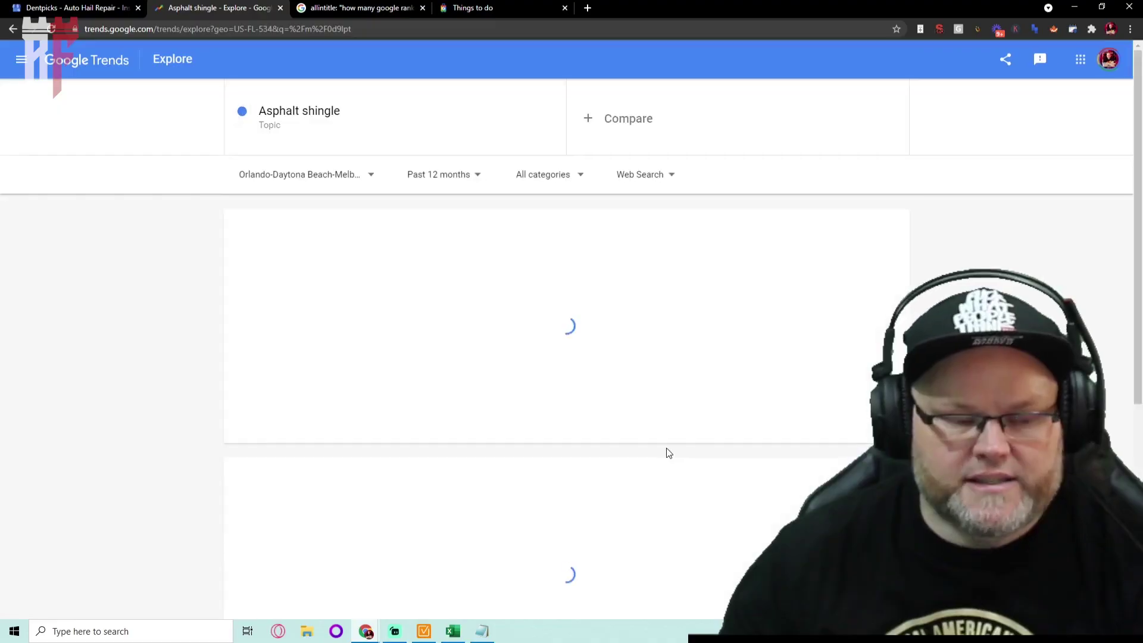
pyautogui.scroll(-2, 757, 321)
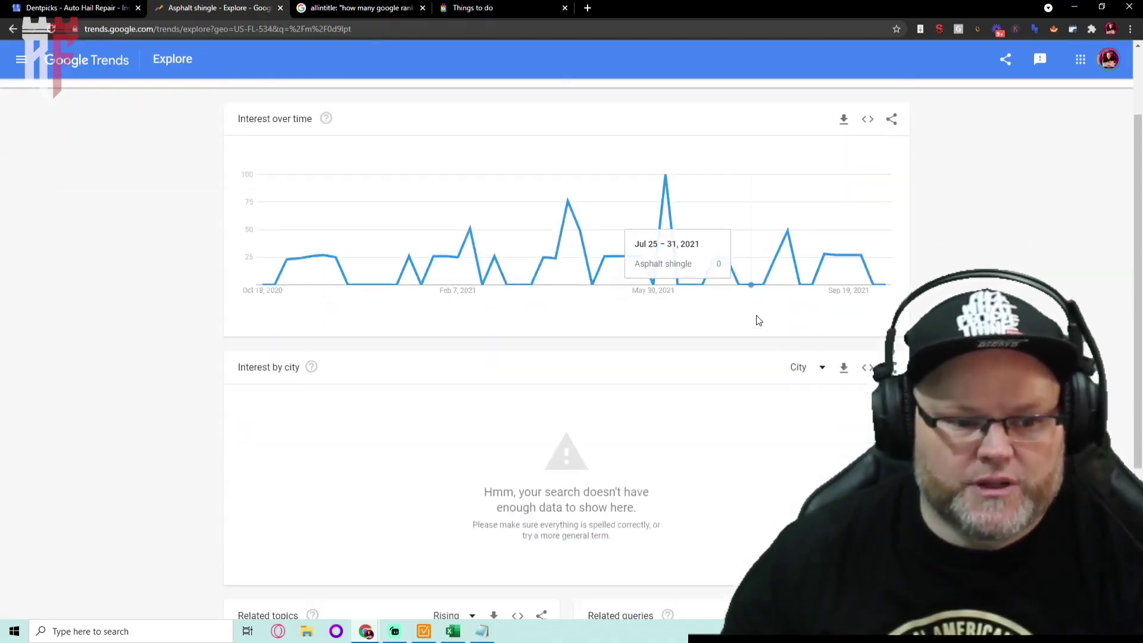
pyautogui.scroll(2, 758, 321)
pyautogui.click(13, 28)
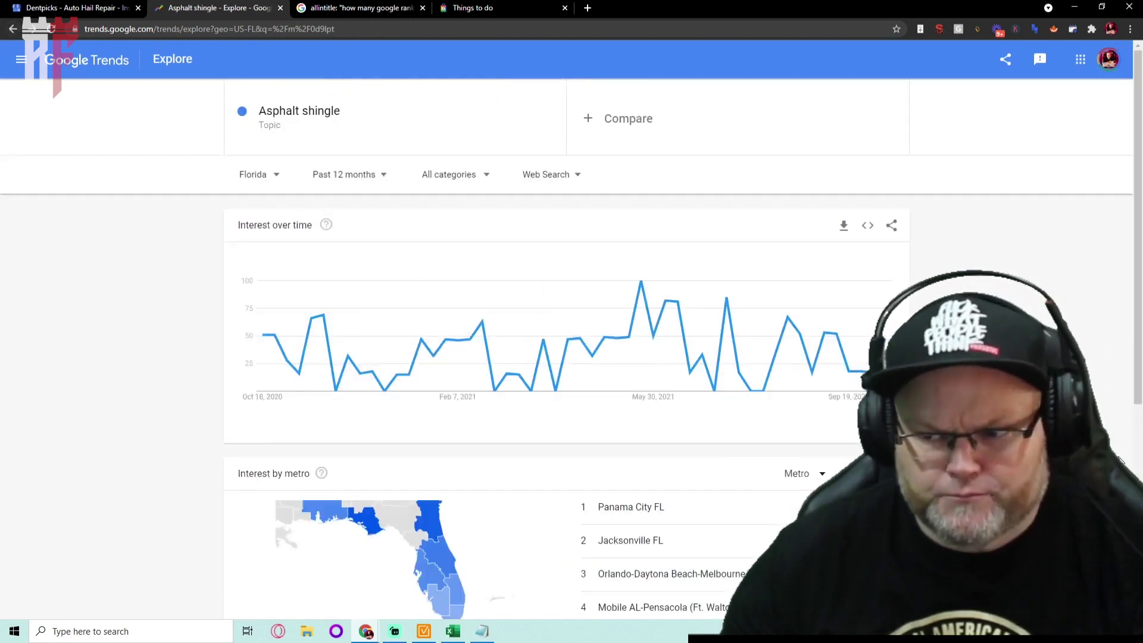
pyautogui.scroll(-4, 1119, 460)
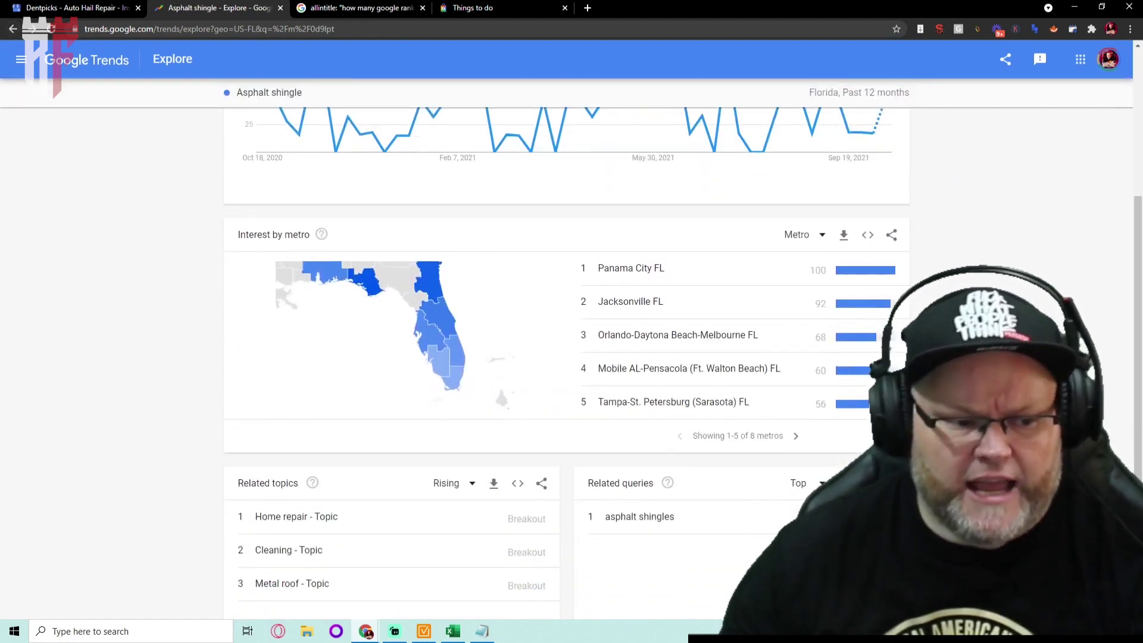
pyautogui.scroll(-2, 500, 301)
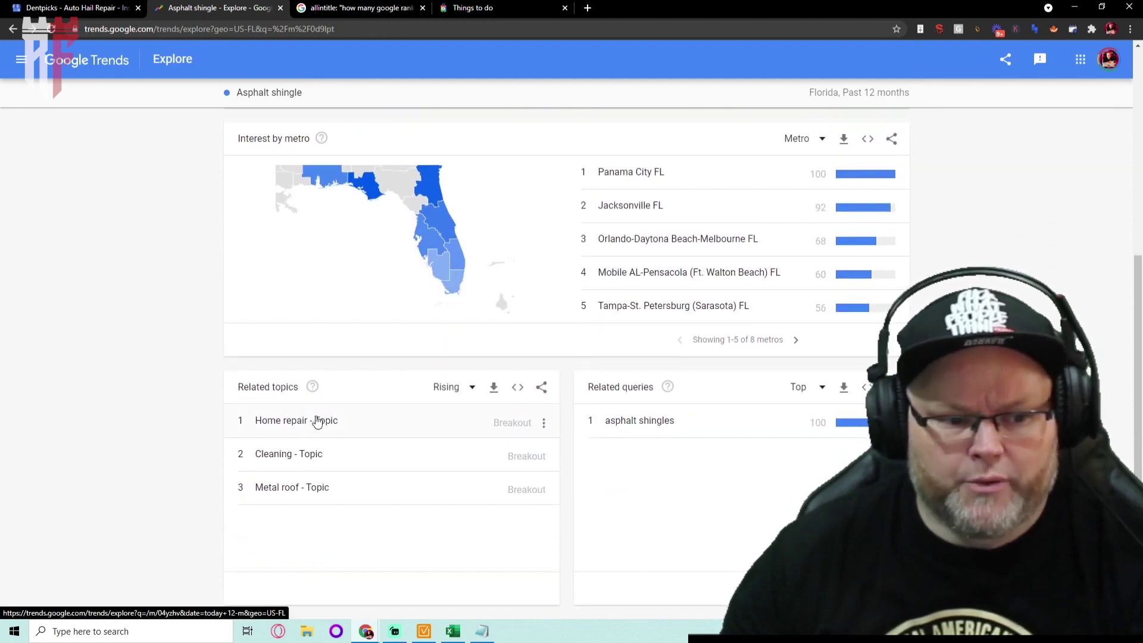
# Step: Open the 'Metal roof' topic, show metros 6–10, and scroll to its Breakout topics and queries
pyautogui.click(306, 485)
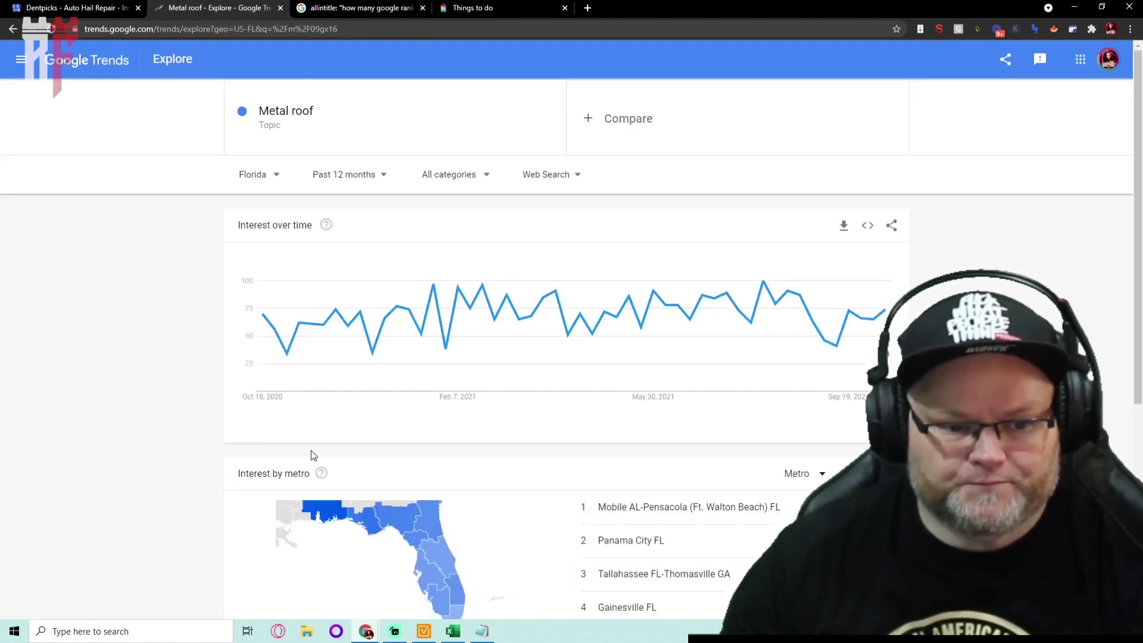
pyautogui.scroll(-3, 717, 411)
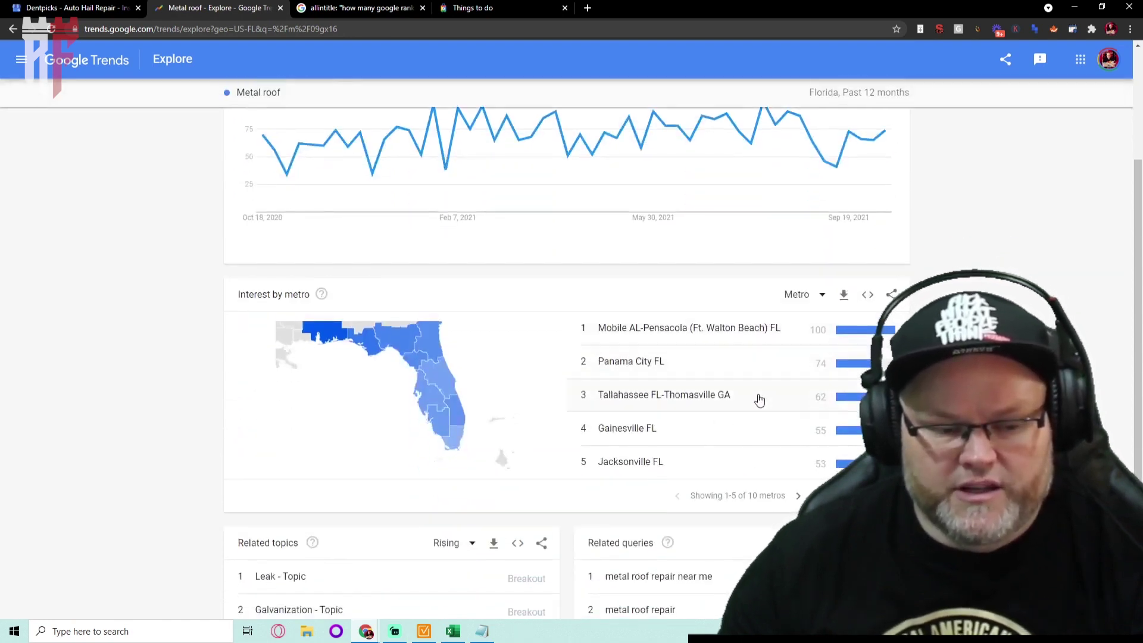
pyautogui.click(799, 496)
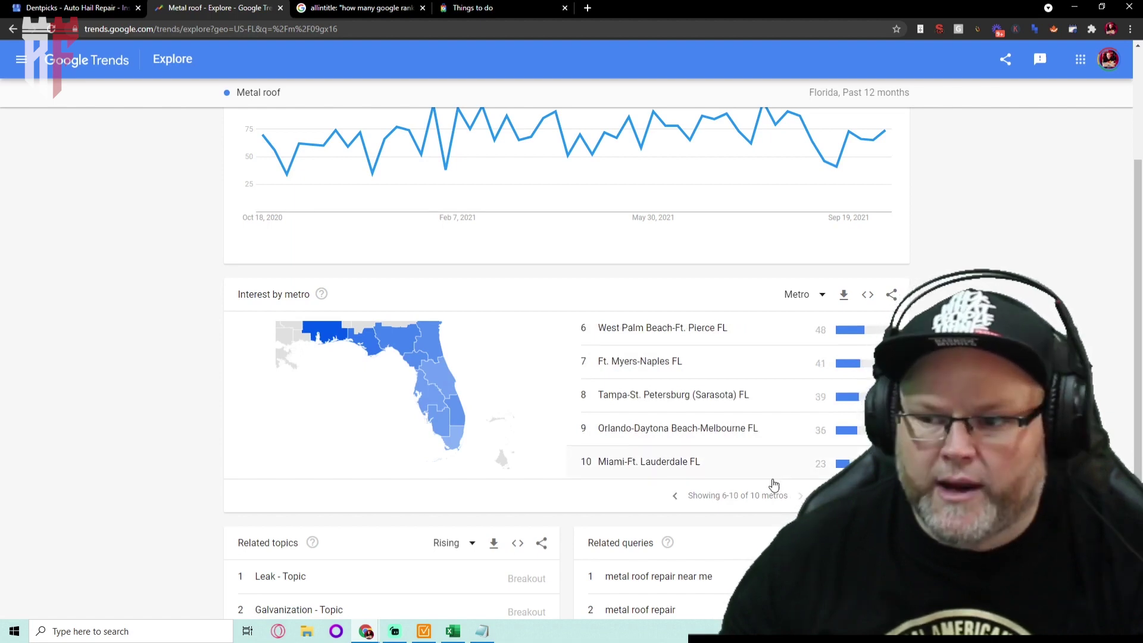
pyautogui.scroll(-2, 768, 479)
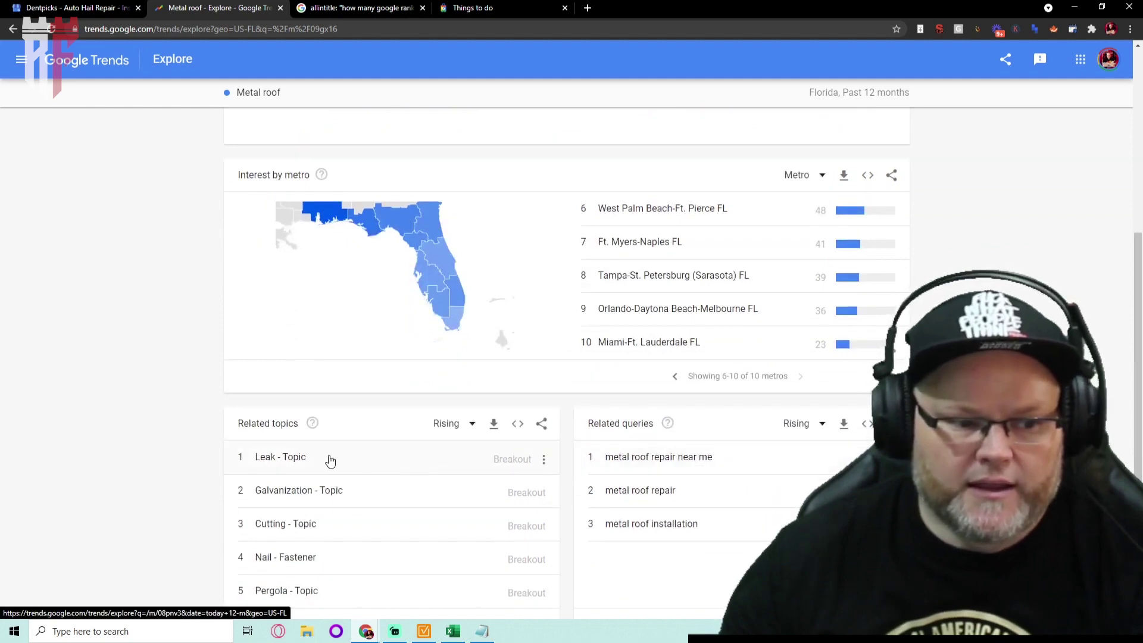
pyautogui.scroll(-1, 327, 461)
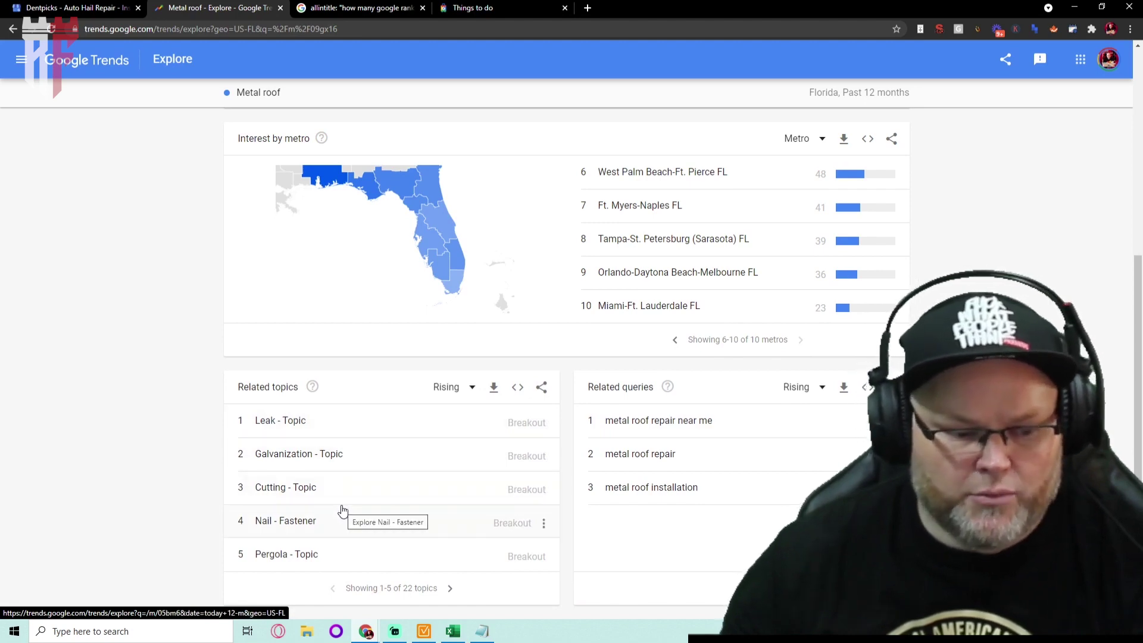
pyautogui.scroll(5, 351, 451)
pyautogui.scroll(-5, 342, 448)
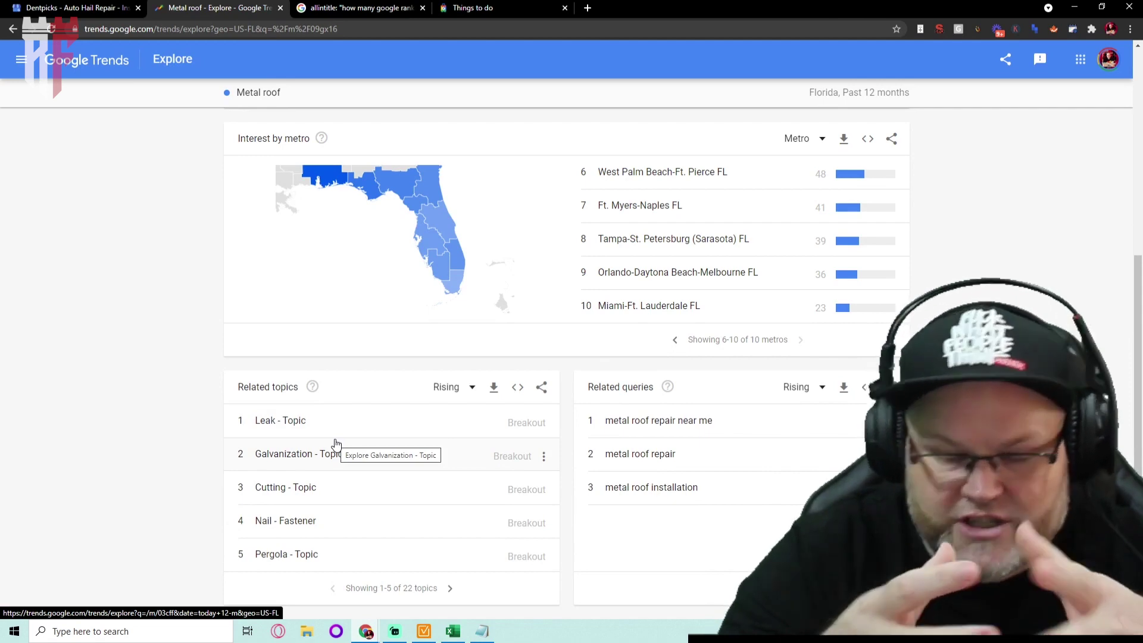
# Step: Bring the Notepad outline ending at '#Google Trends' back in front from the taskbar
pyautogui.click(487, 635)
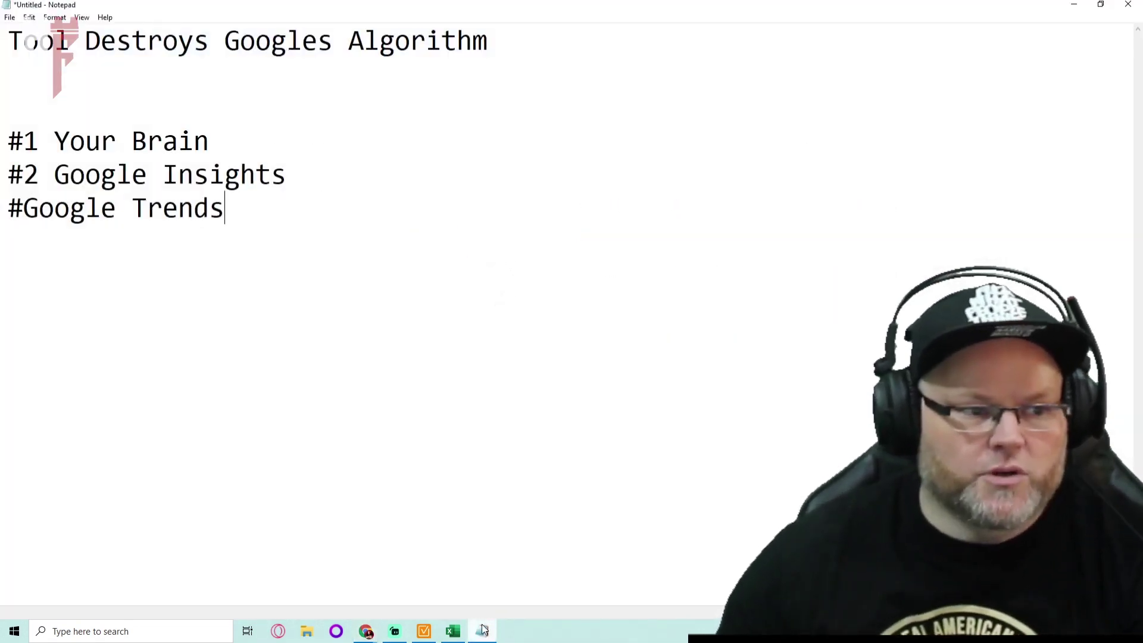